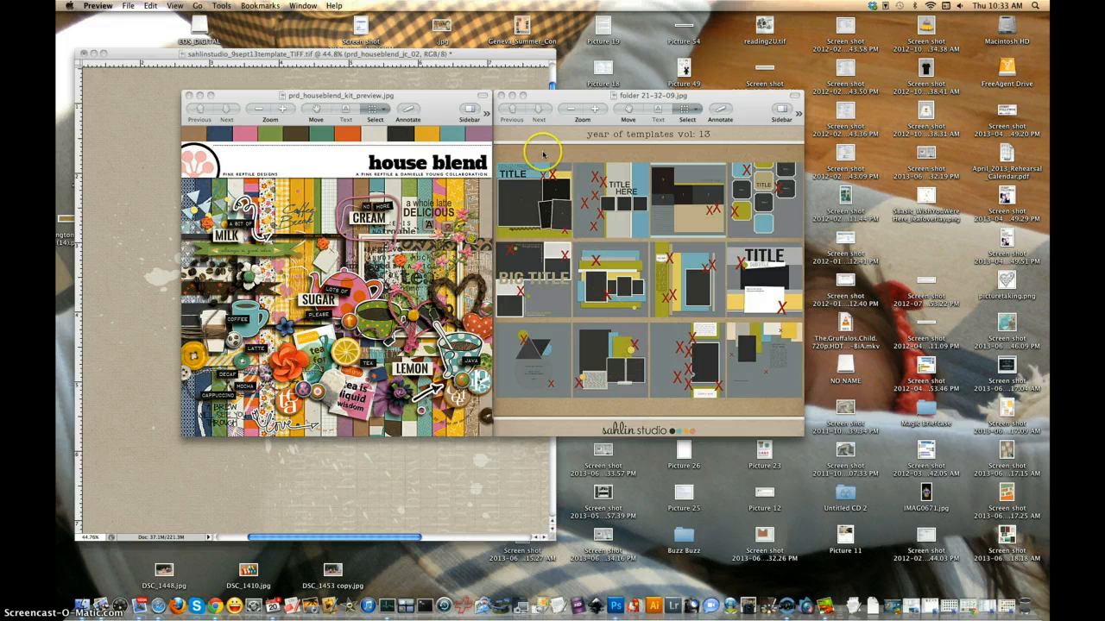
Minimize the kit preview and the template preview images, and switch to Photoshop.
click(511, 95)
click(200, 95)
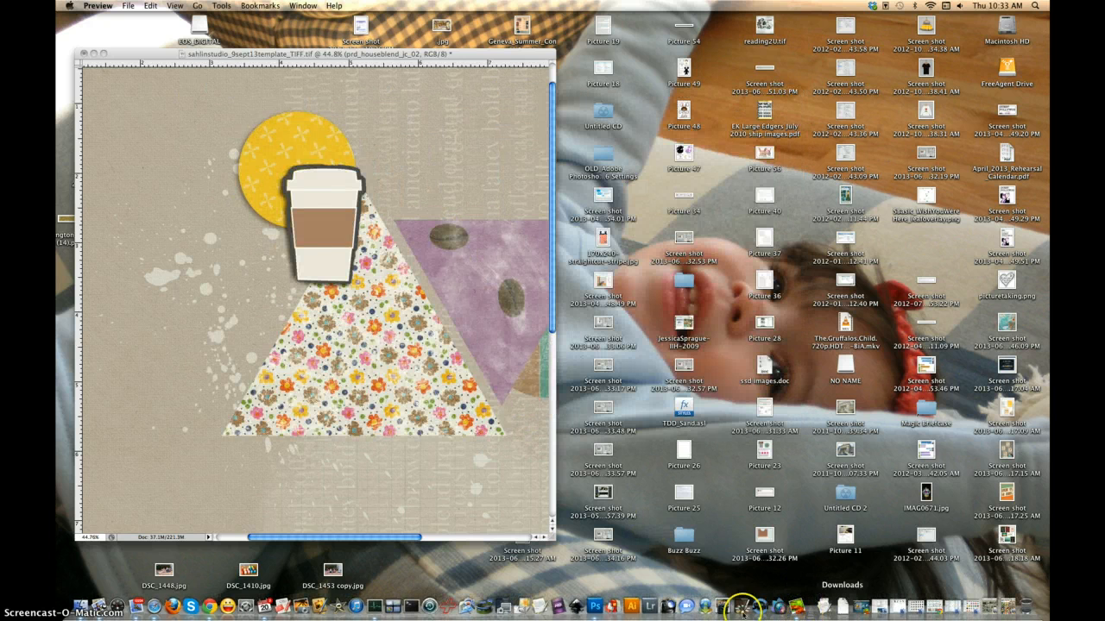
click(594, 607)
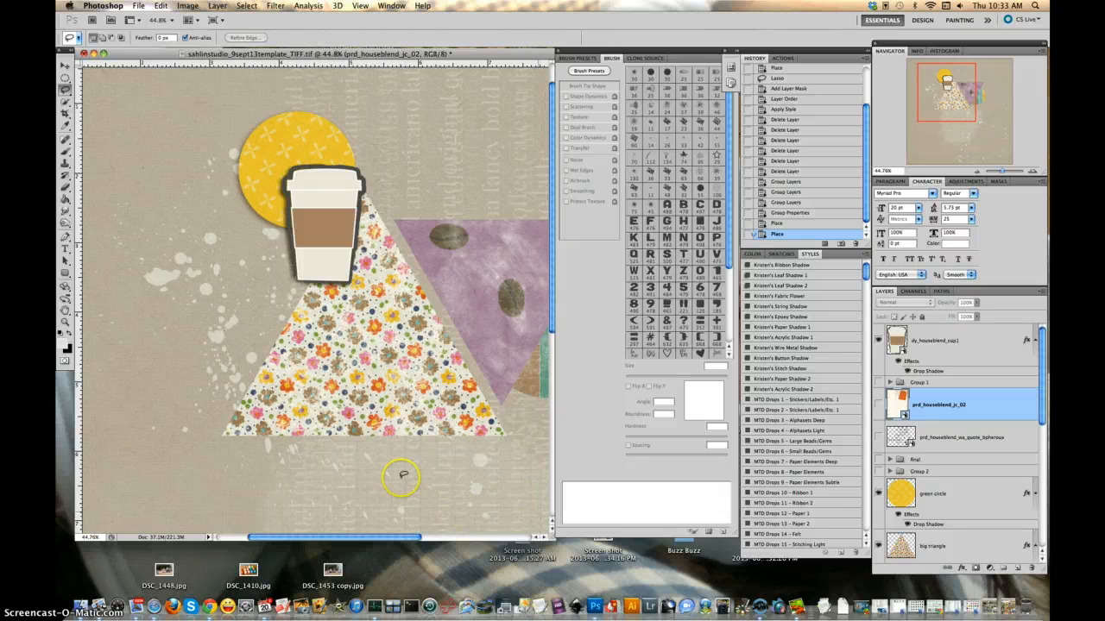
Select the coffee cup on the canvas with the Move tool.
click(64, 78)
click(64, 66)
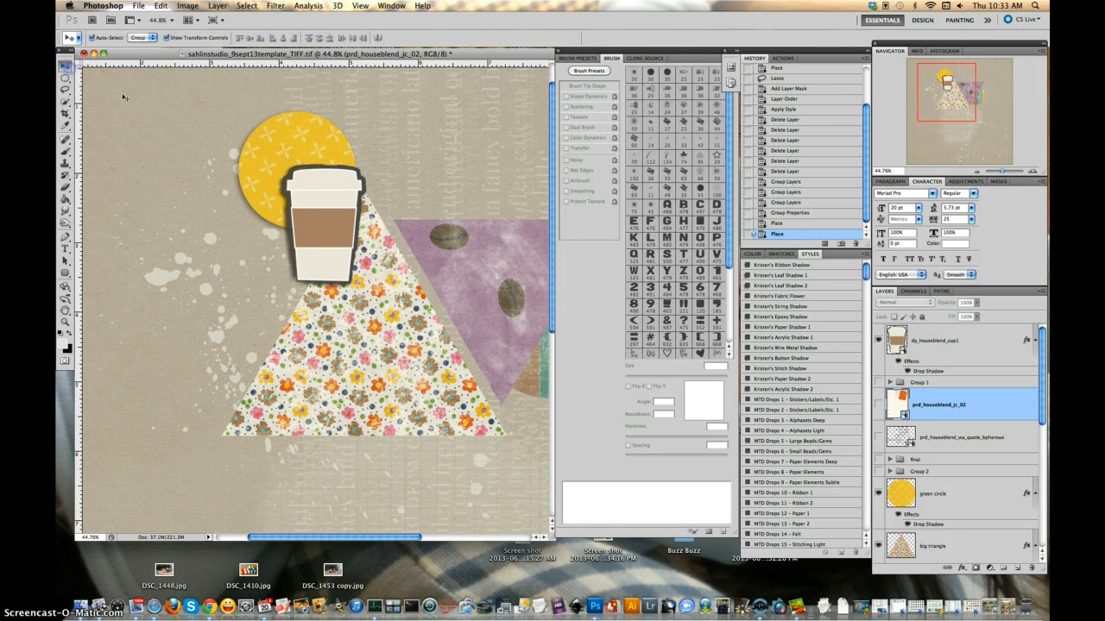
click(305, 216)
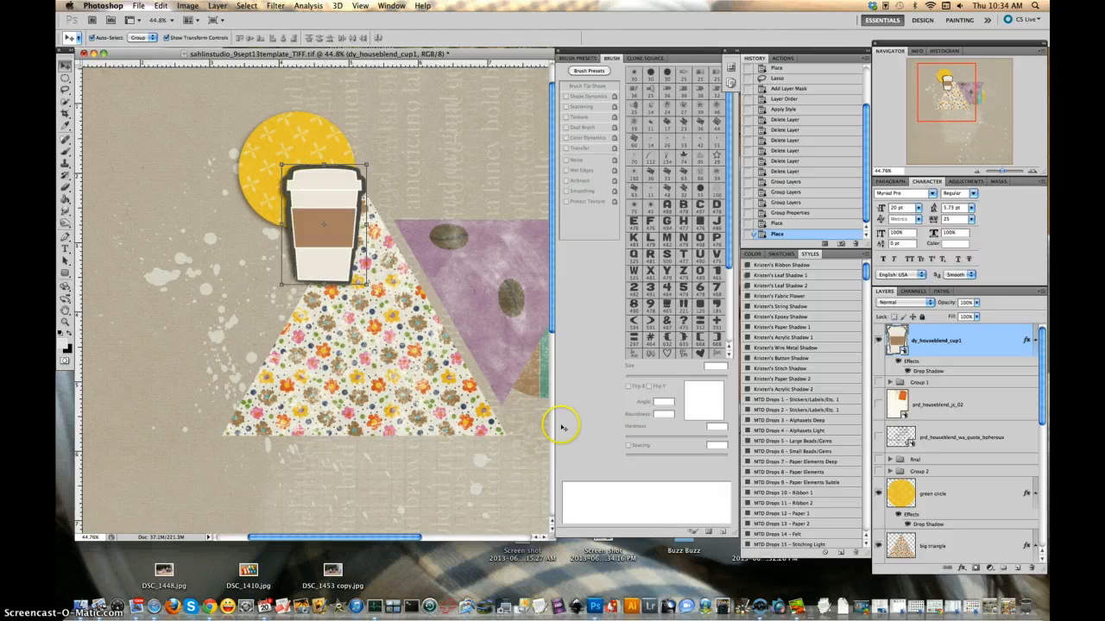
Make the tea quote layer visible and move the quote just below the floral triangle.
scroll(456, 339, down, 5)
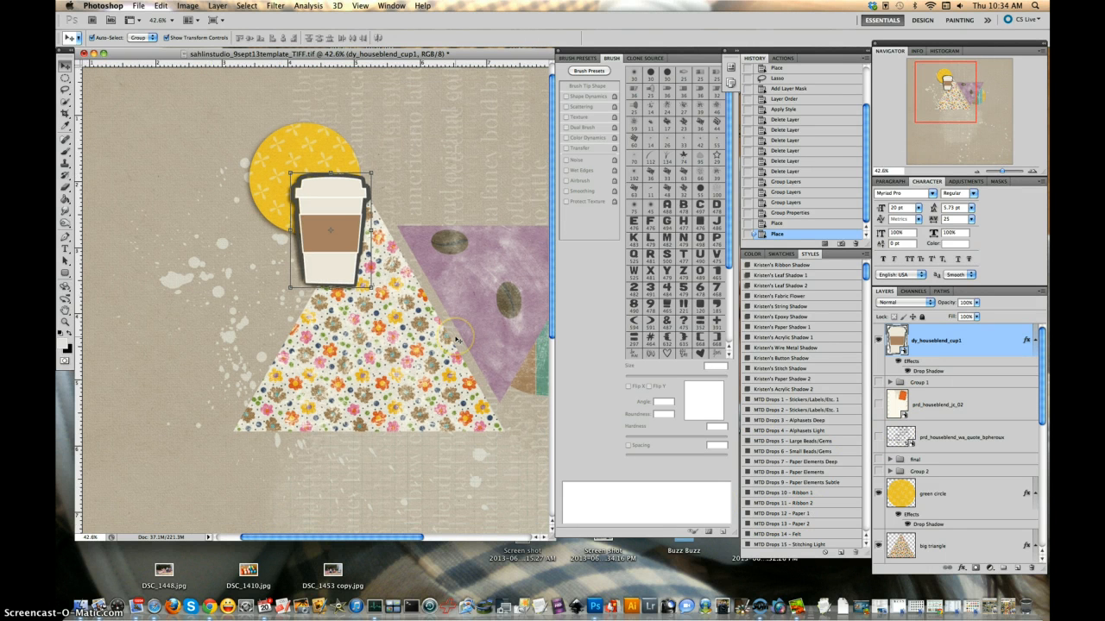
scroll(439, 329, down, 6)
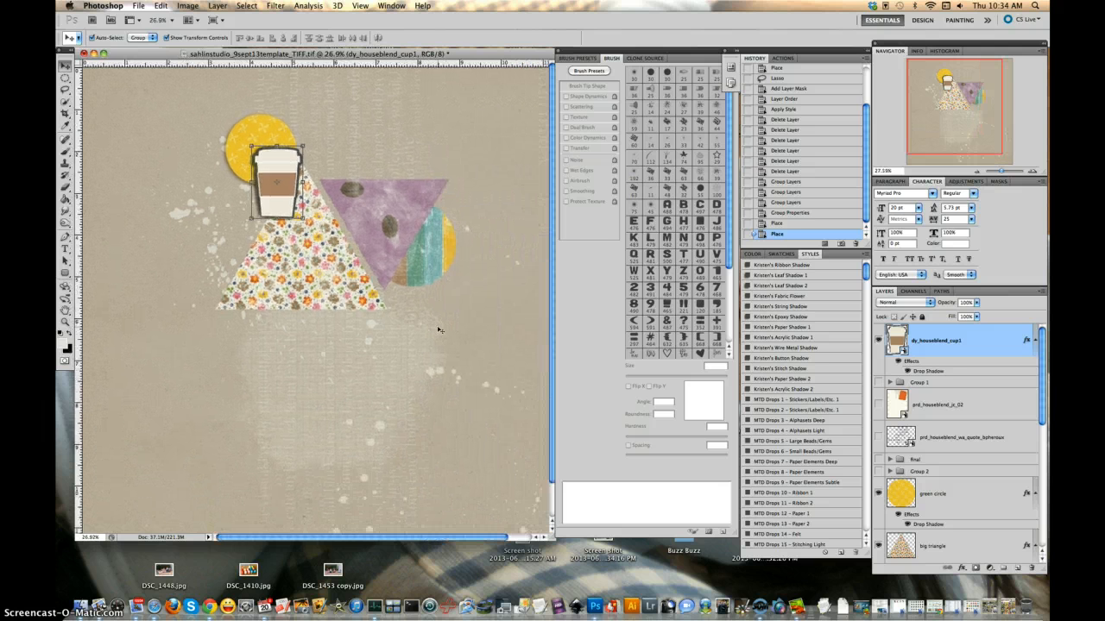
scroll(439, 330, down, 1)
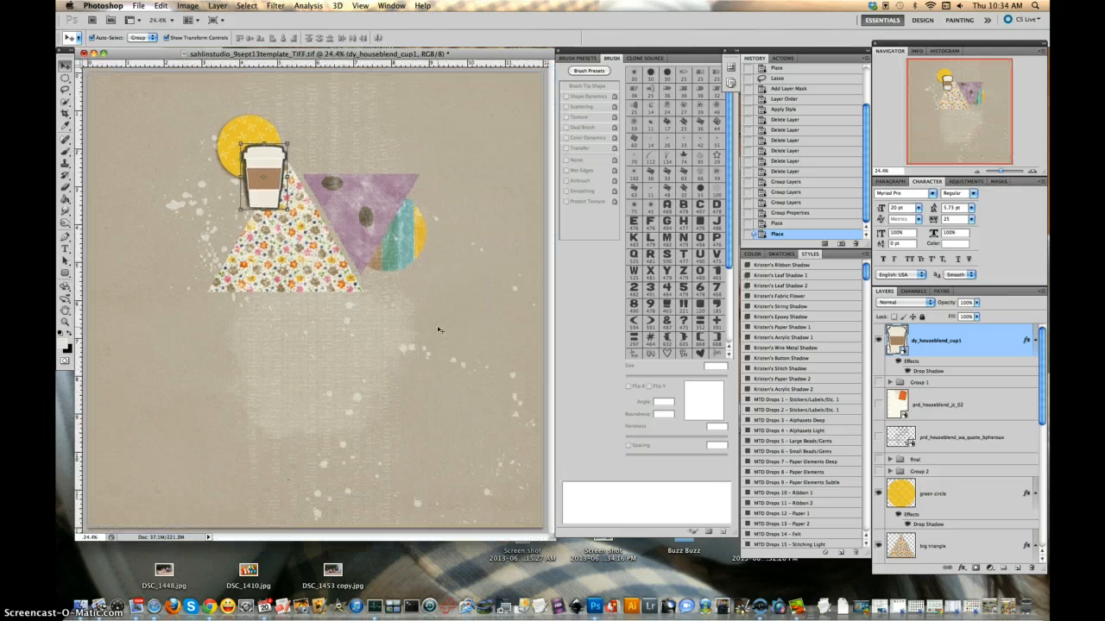
scroll(439, 329, down, 1)
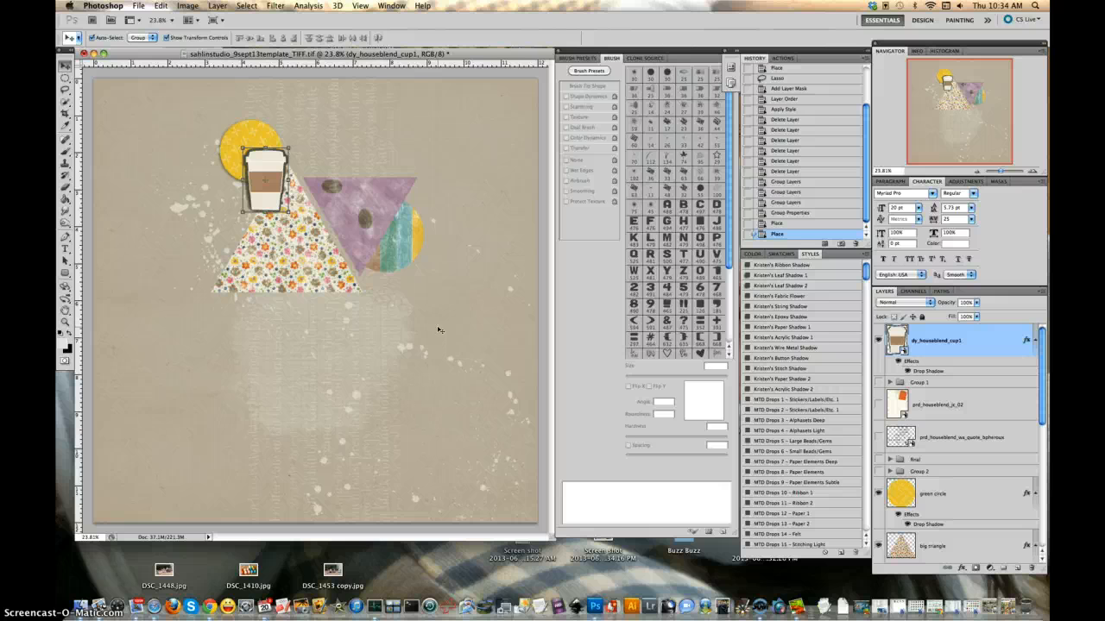
click(877, 438)
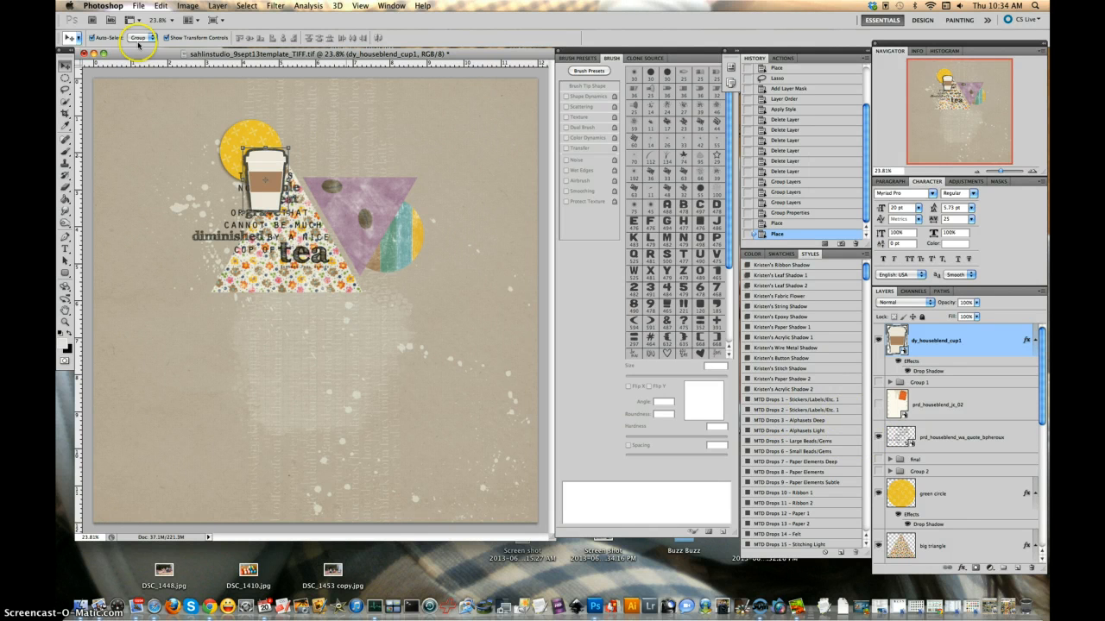
drag(327, 266, 336, 390)
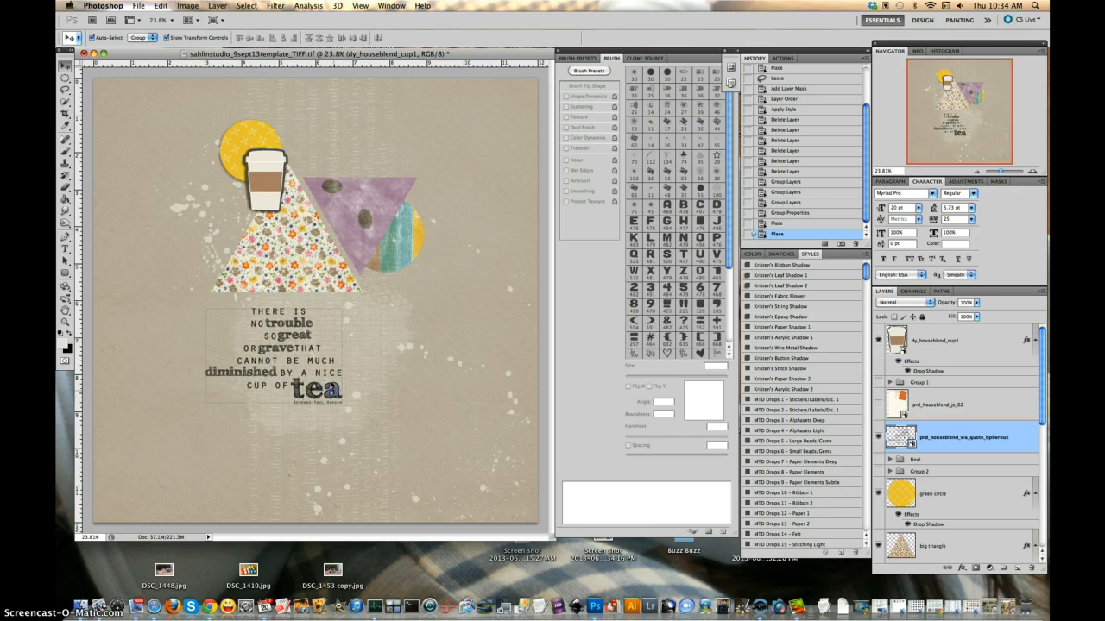
Make the prd_houseblend_jc_02 journal card visible, move it below the triangles and rotate it 90° counterclockwise.
key(super+equal)
scroll(309, 357, up, 5)
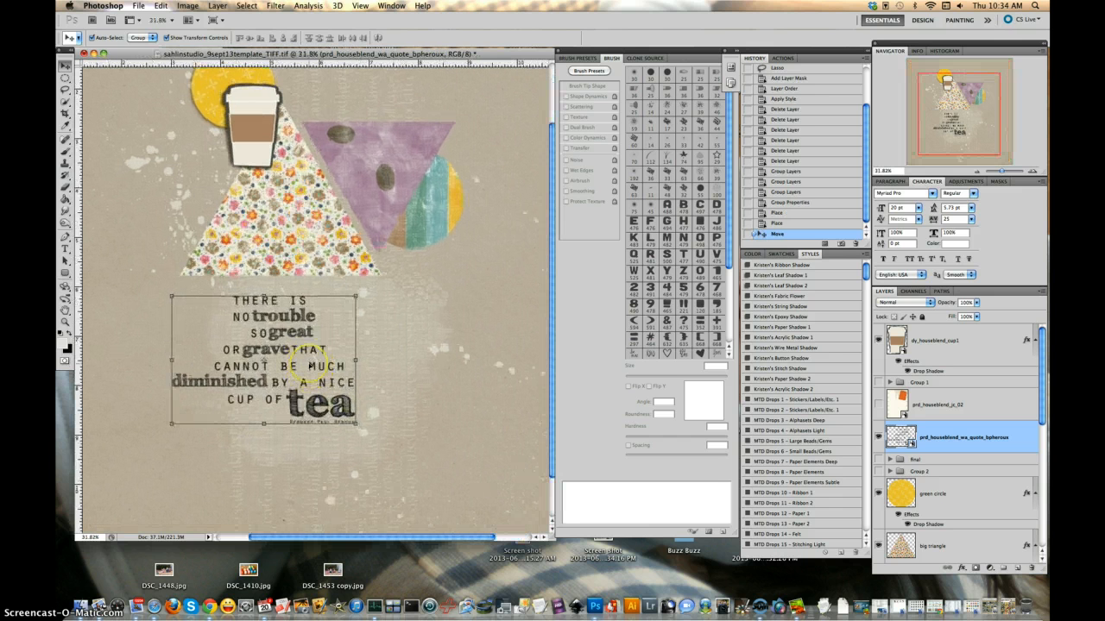
scroll(309, 362, up, 1)
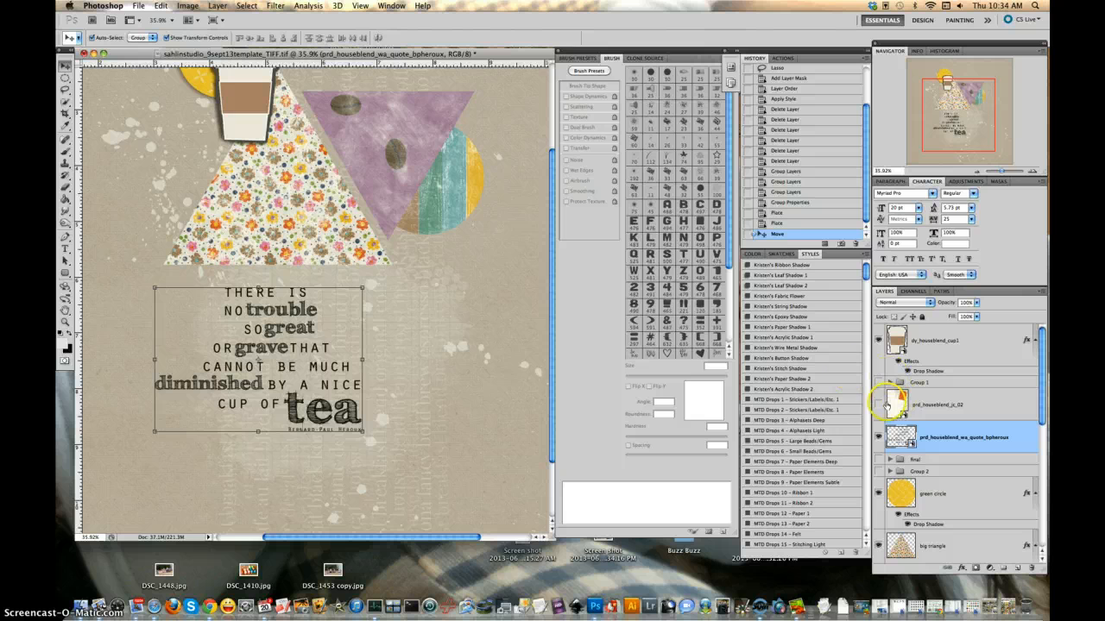
click(878, 404)
click(313, 210)
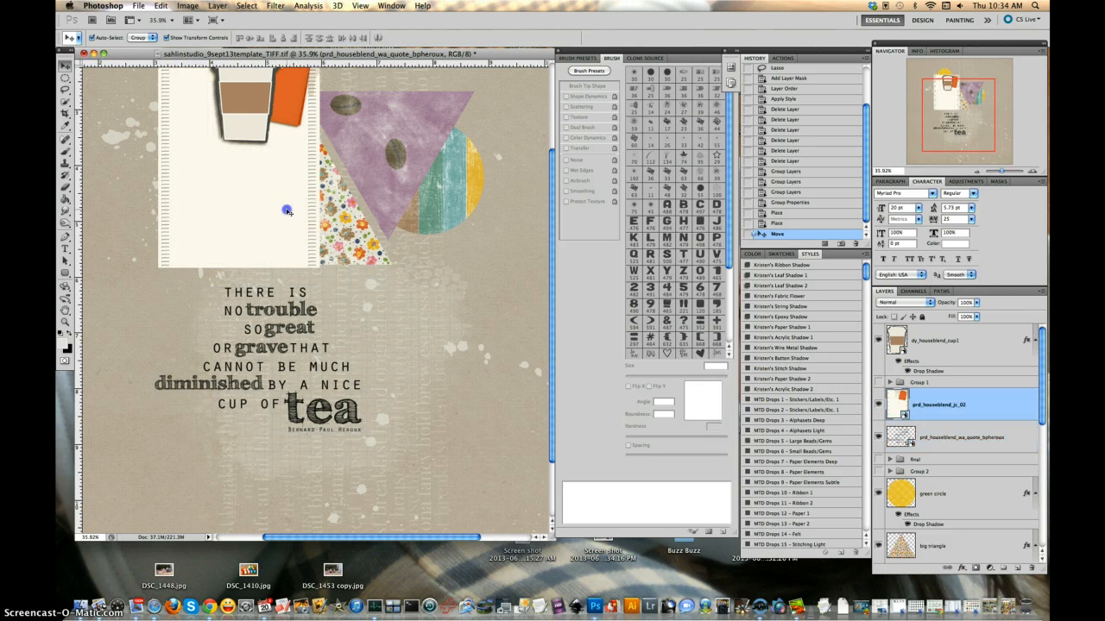
drag(341, 305, 408, 389)
key(ctrl+t)
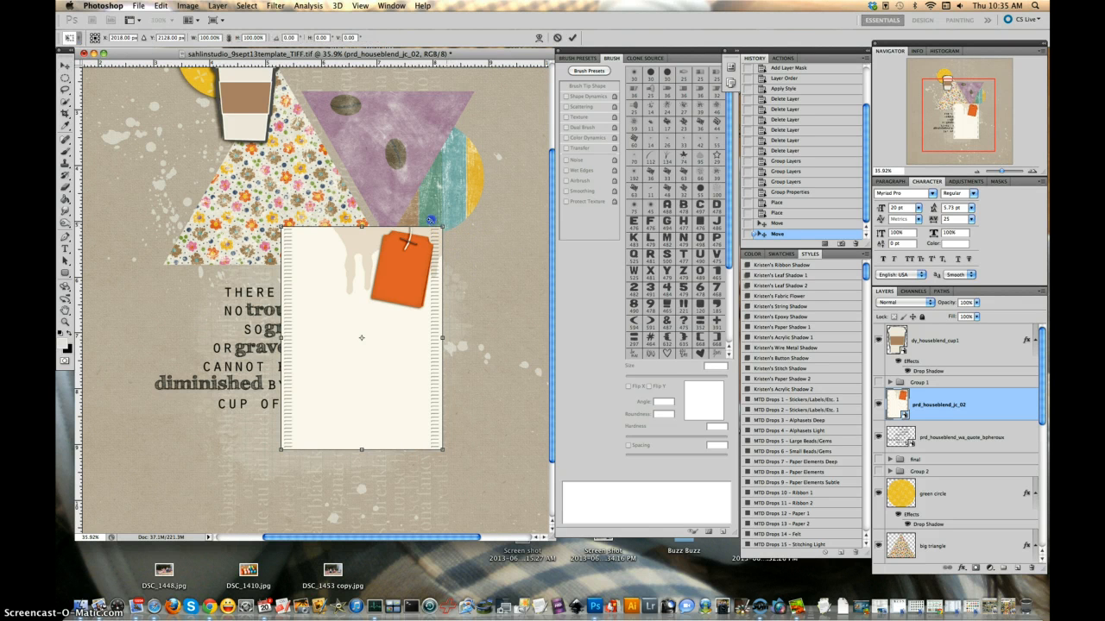
drag(431, 220, 248, 280)
key(Return)
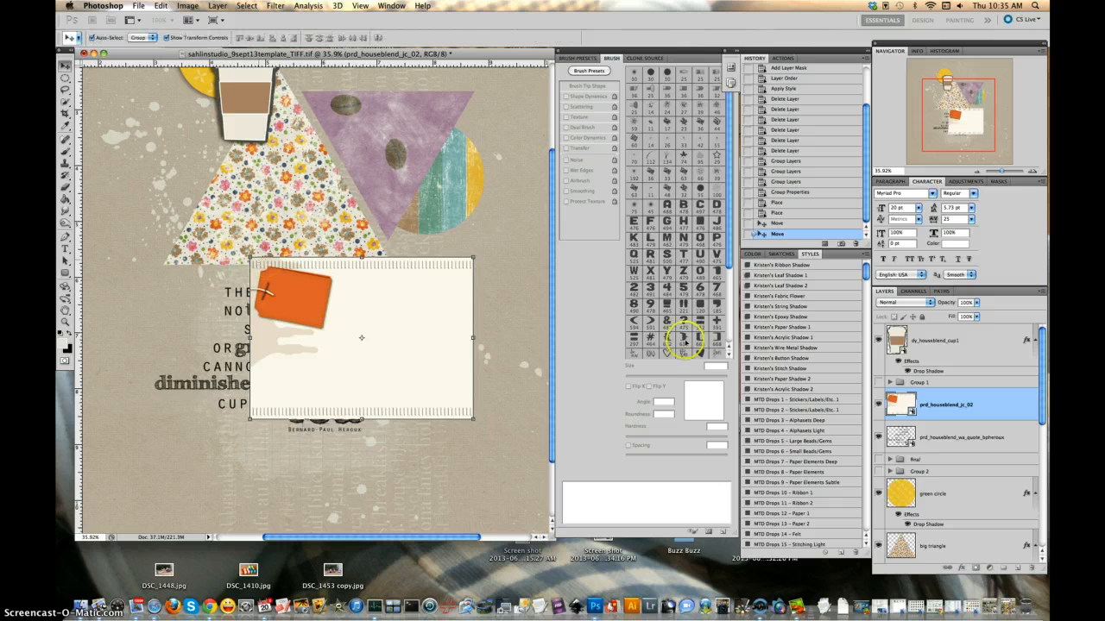
Place the journal card's layer beneath the tea quote layer and position the card directly behind the quote.
drag(1008, 413, 1001, 441)
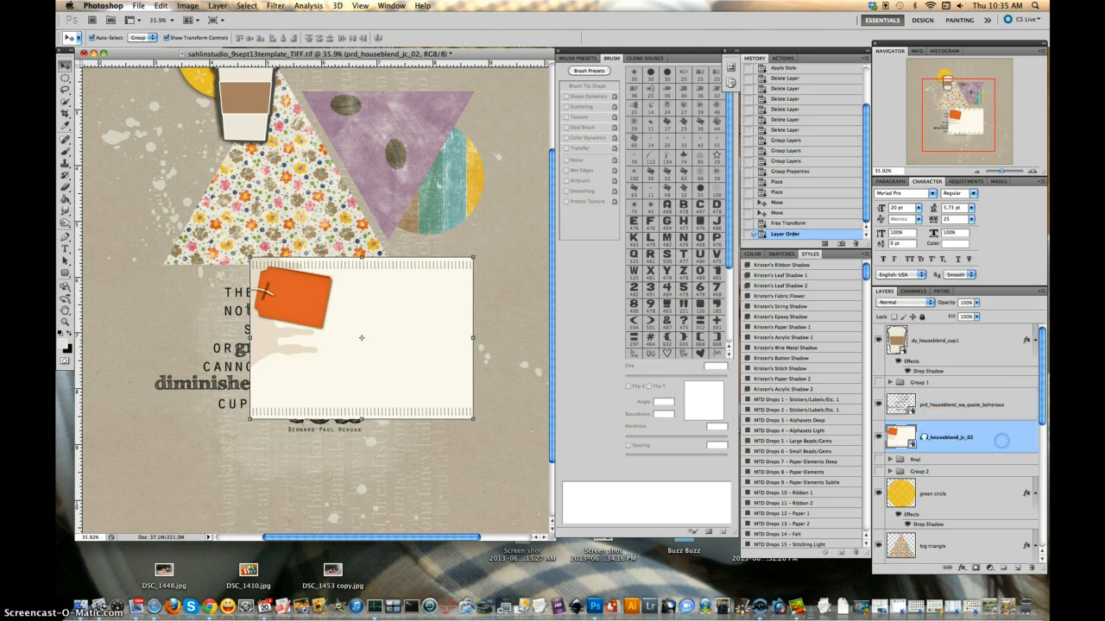
drag(442, 360, 343, 383)
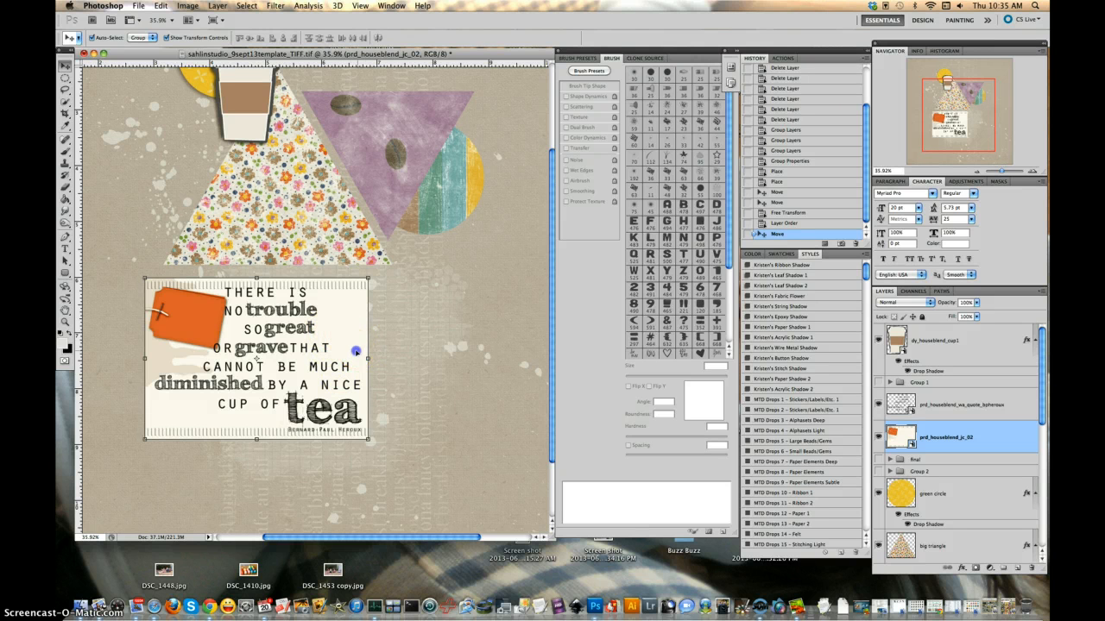
drag(357, 348, 353, 346)
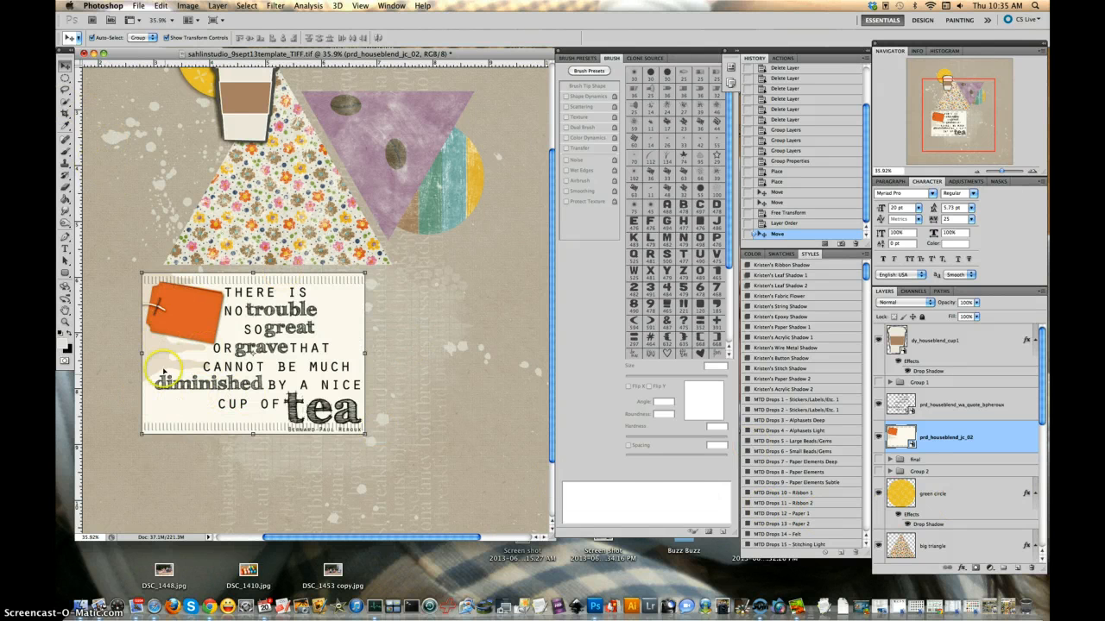
Trace the upper and right-hand contour of the tea quote on the journal card closely with the Polygonal Lasso.
scroll(166, 382, up, 3)
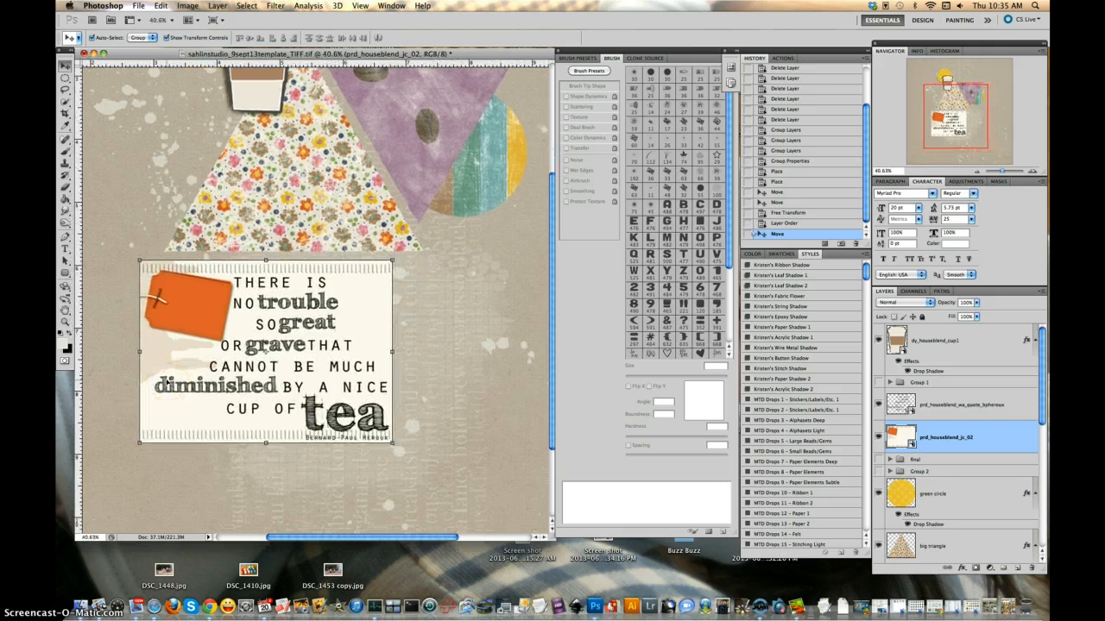
scroll(164, 361, up, 2)
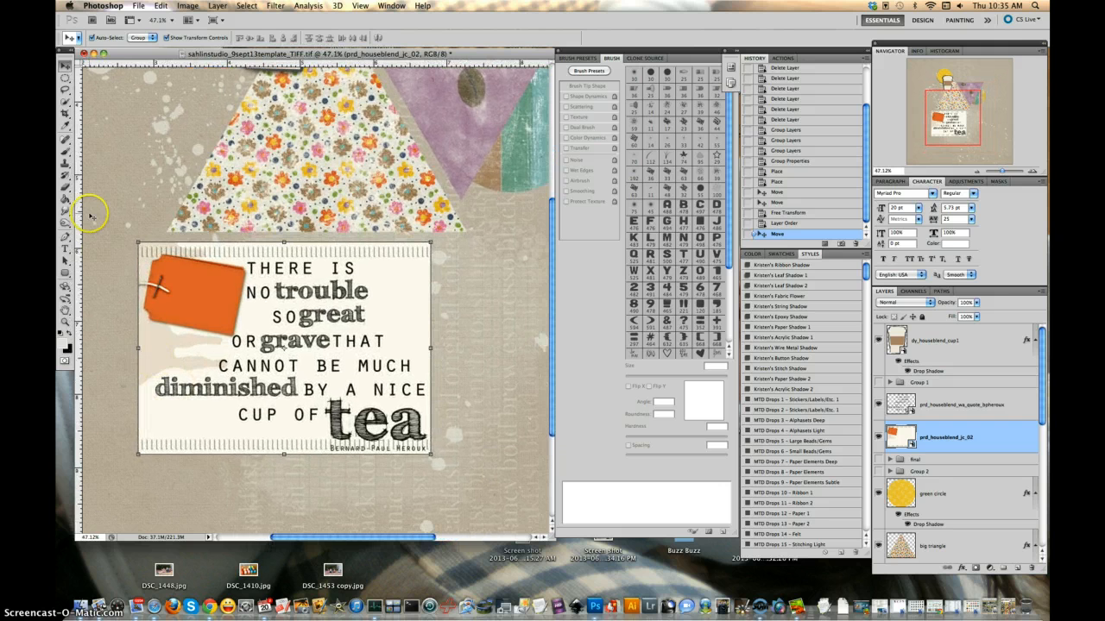
scroll(186, 349, up, 1)
scroll(186, 349, up, 1)
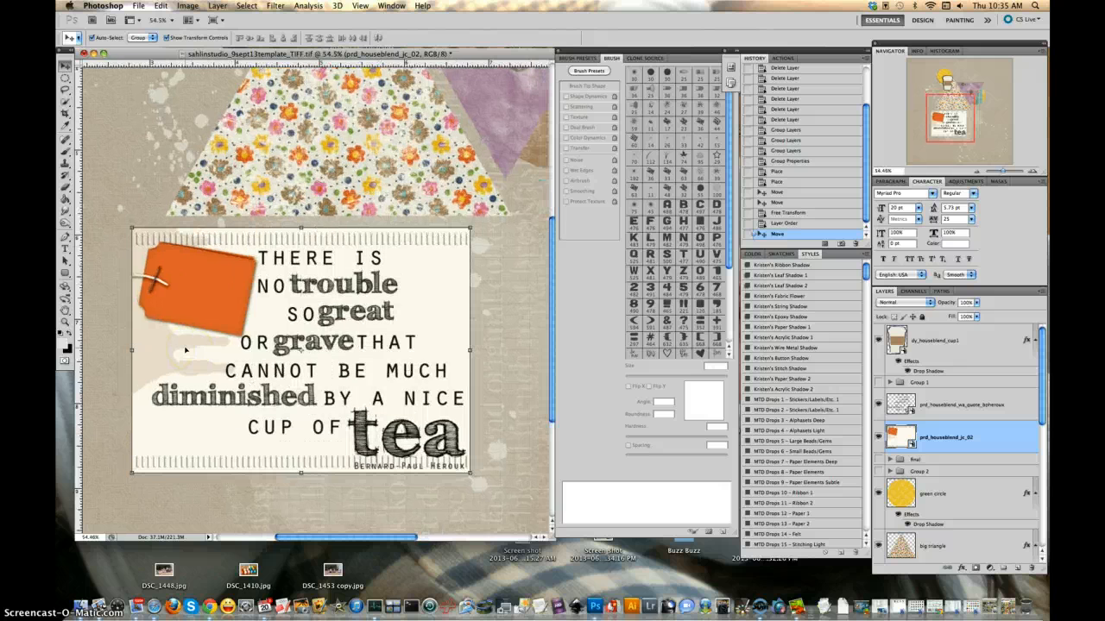
scroll(186, 349, up, 1)
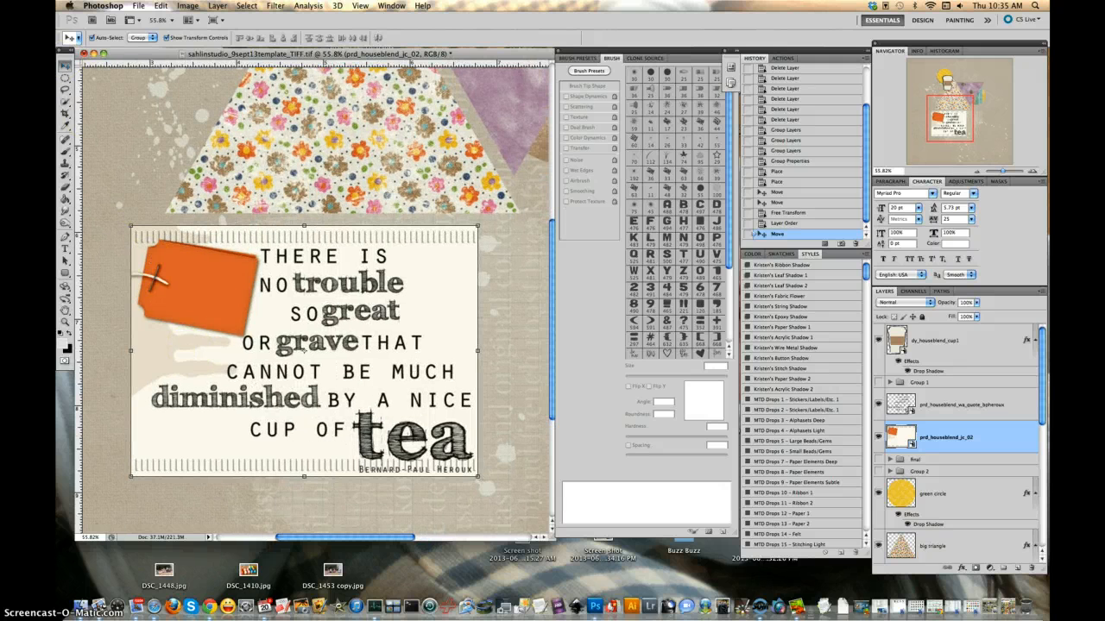
click(65, 89)
click(64, 90)
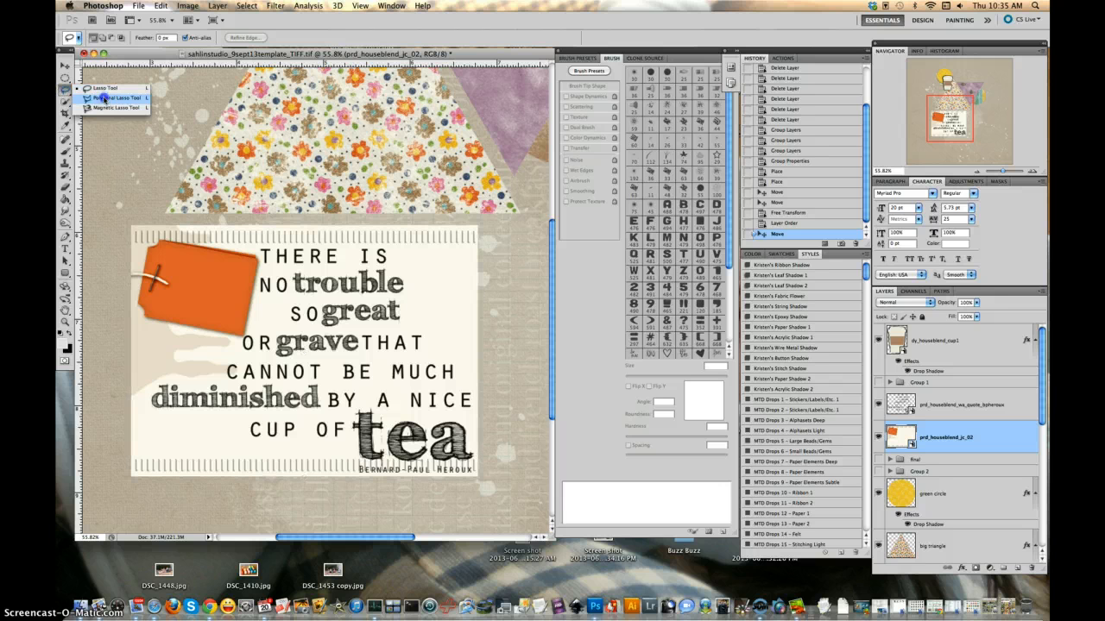
click(116, 98)
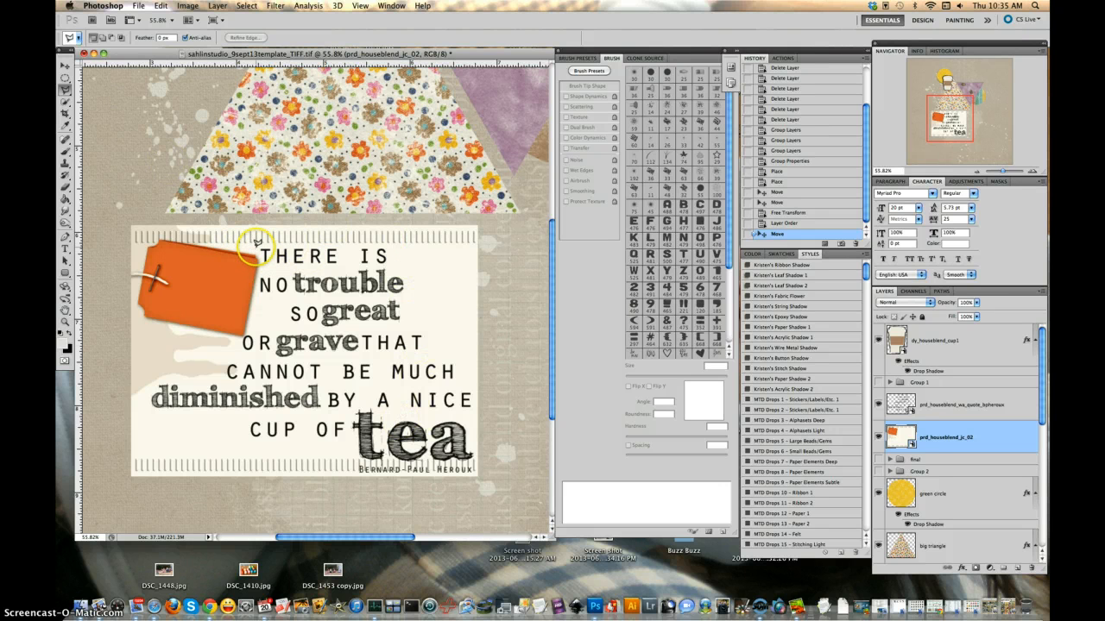
click(257, 245)
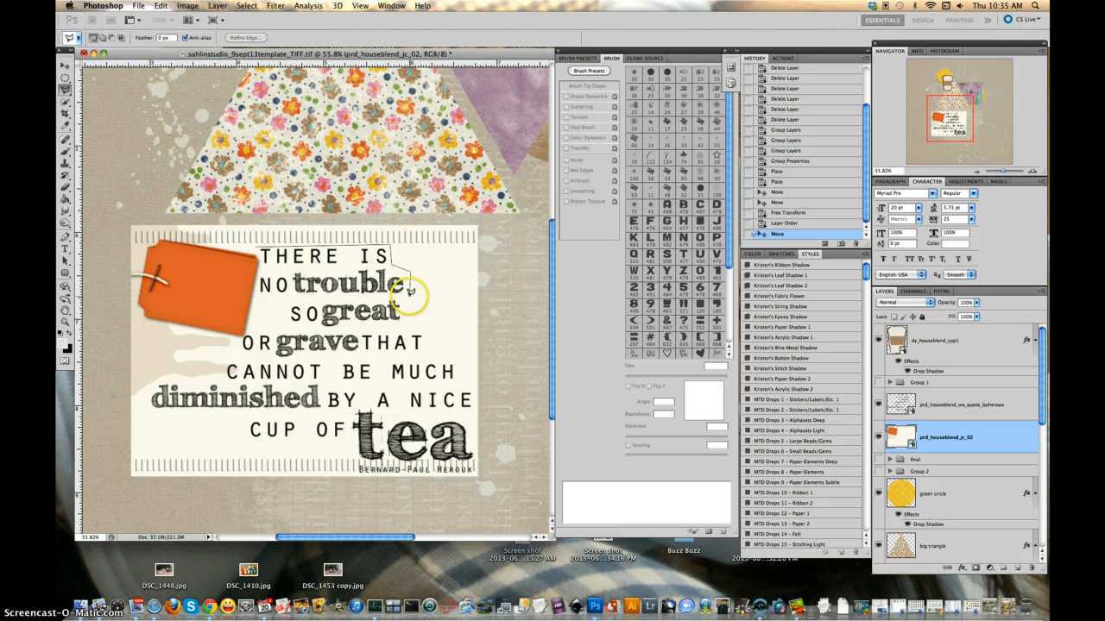
click(409, 296)
click(403, 300)
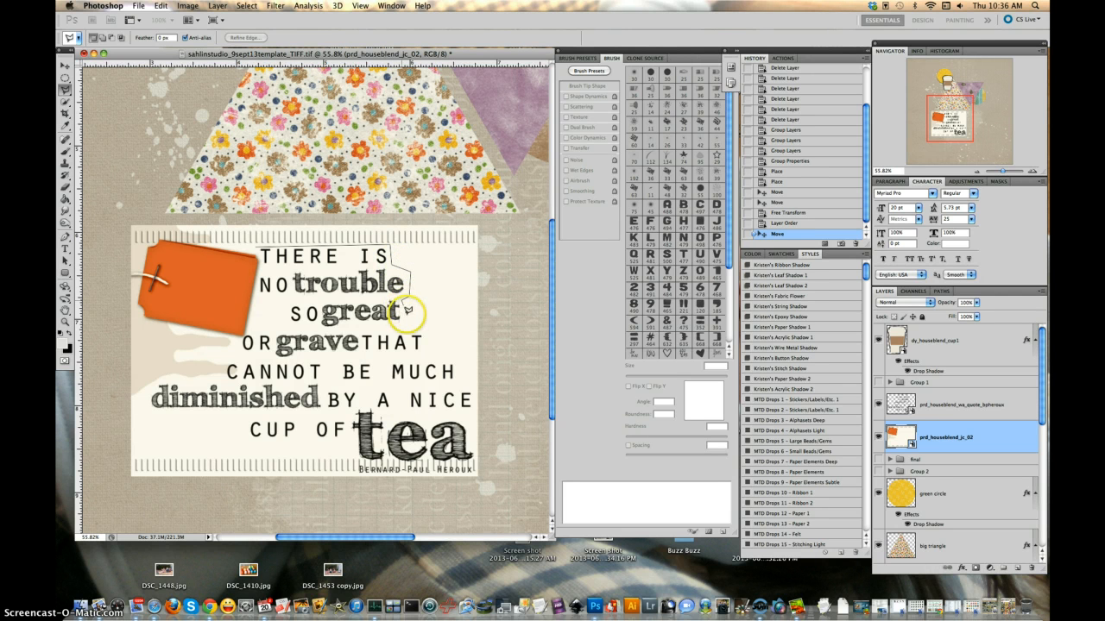
click(406, 319)
click(423, 321)
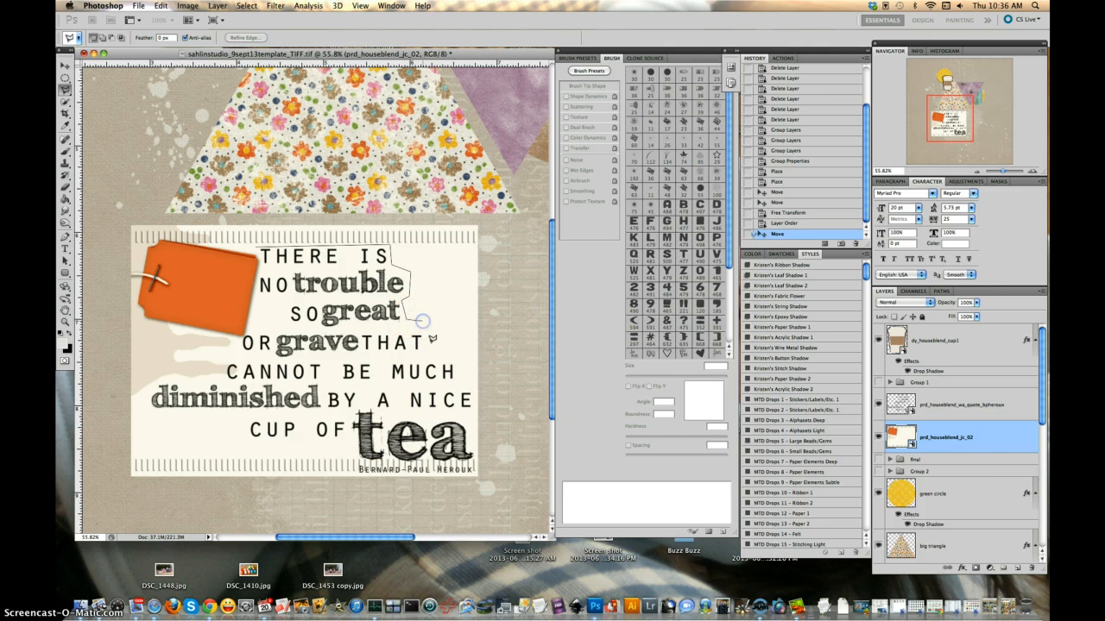
click(429, 346)
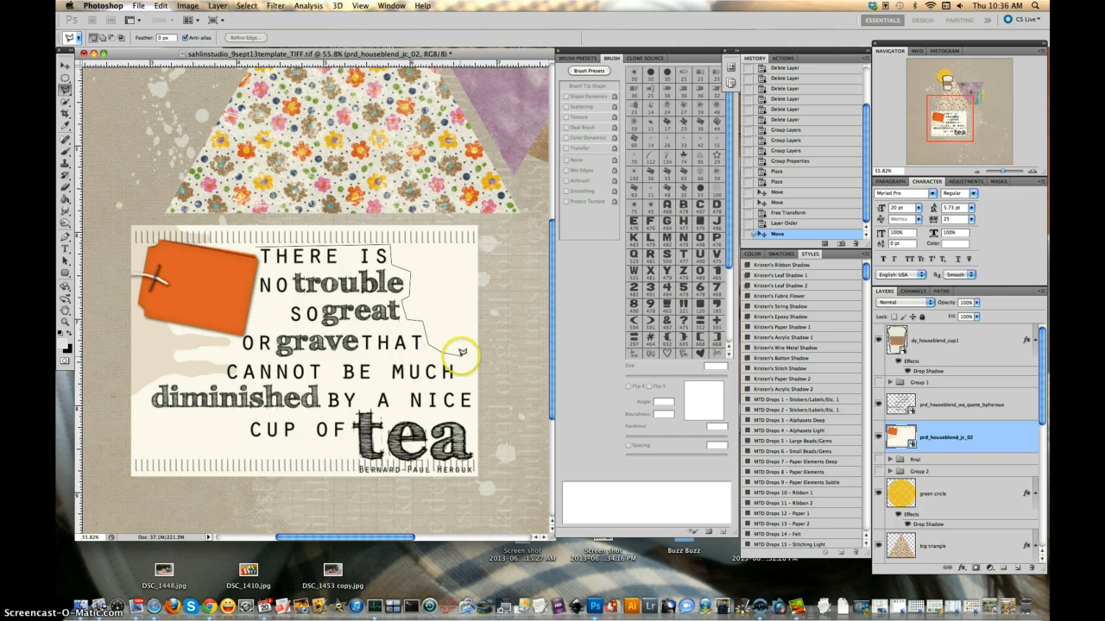
click(454, 370)
click(461, 381)
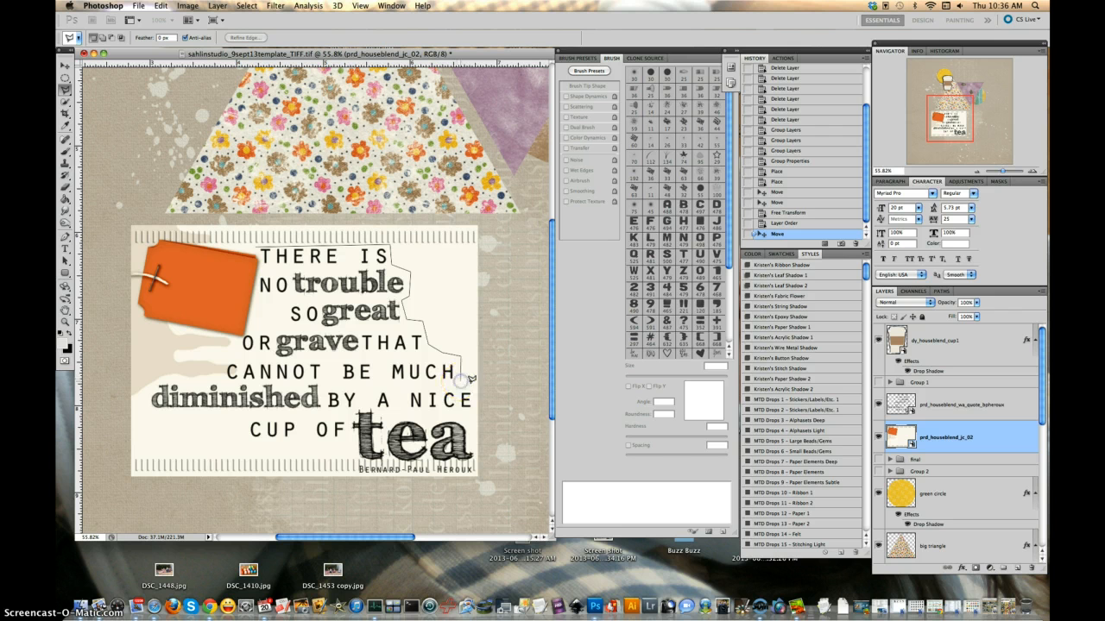
click(475, 385)
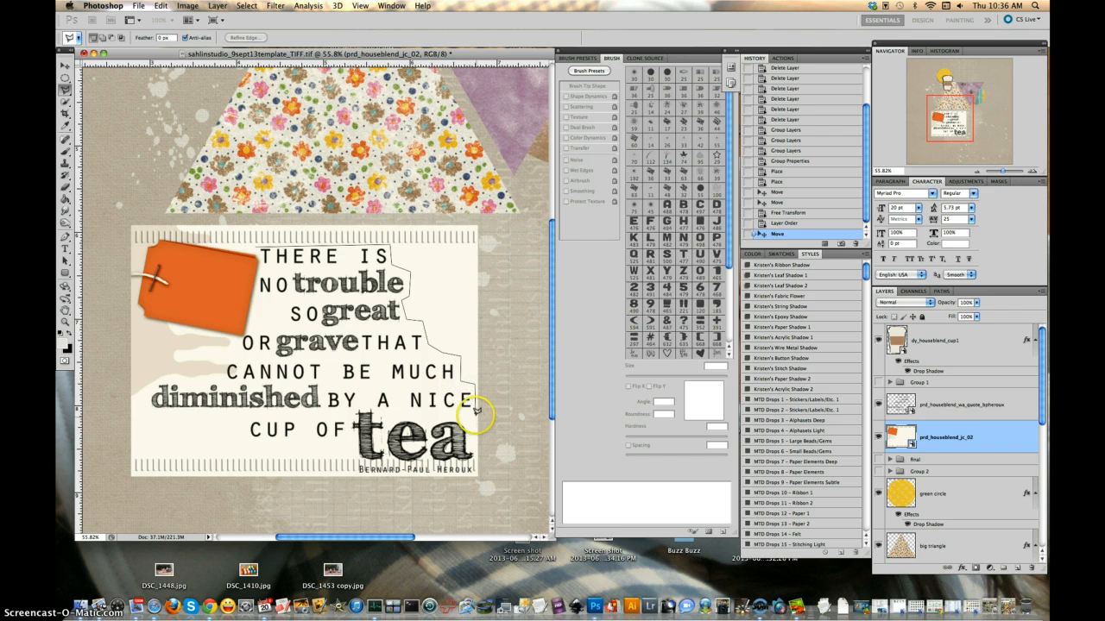
click(464, 413)
click(476, 458)
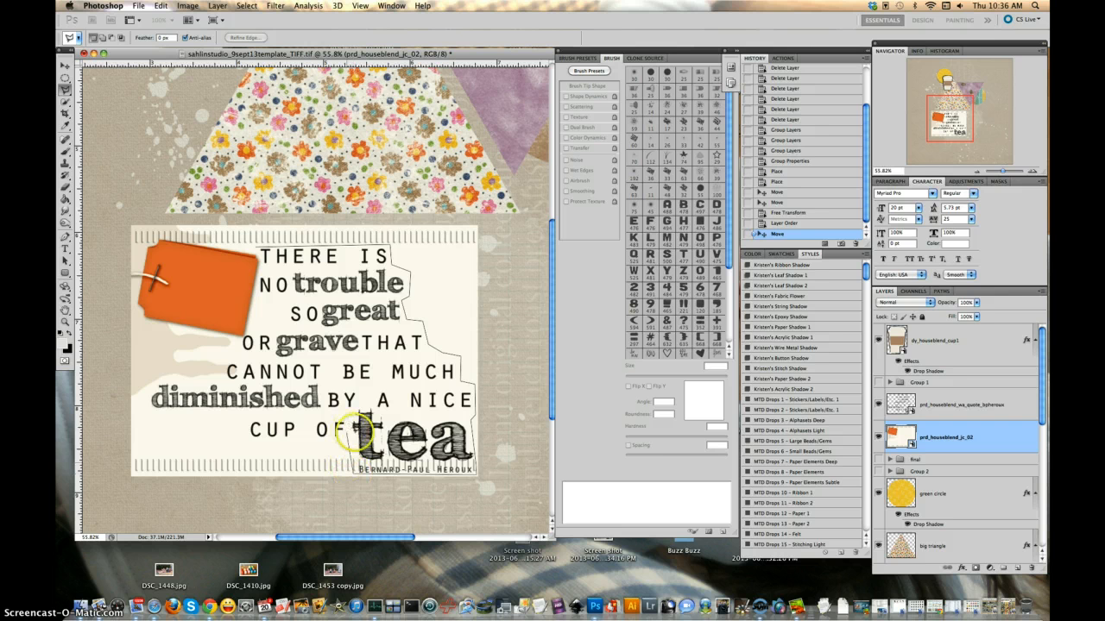
Close the outline along the quote's lower and left-hand contour and mask the journal card to that selection.
click(353, 438)
click(242, 439)
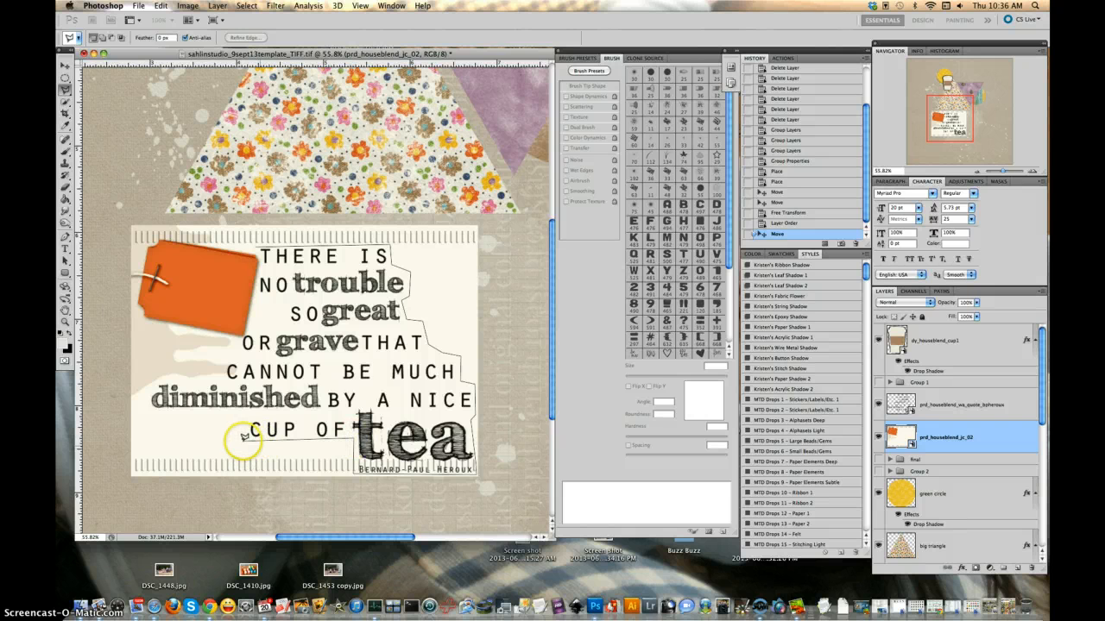
click(244, 413)
click(146, 413)
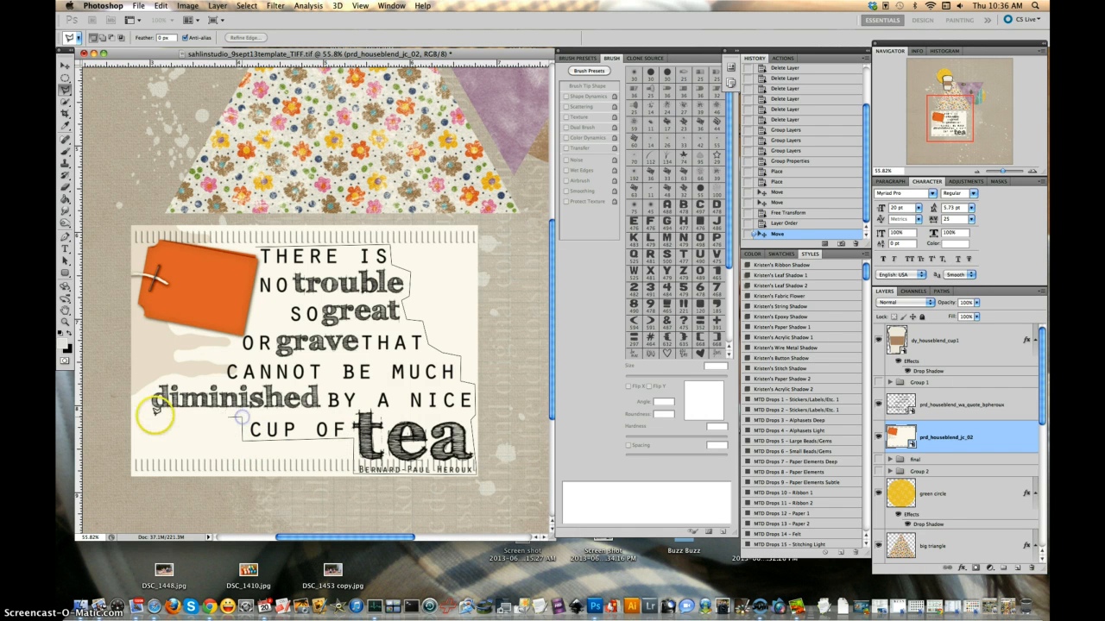
click(144, 373)
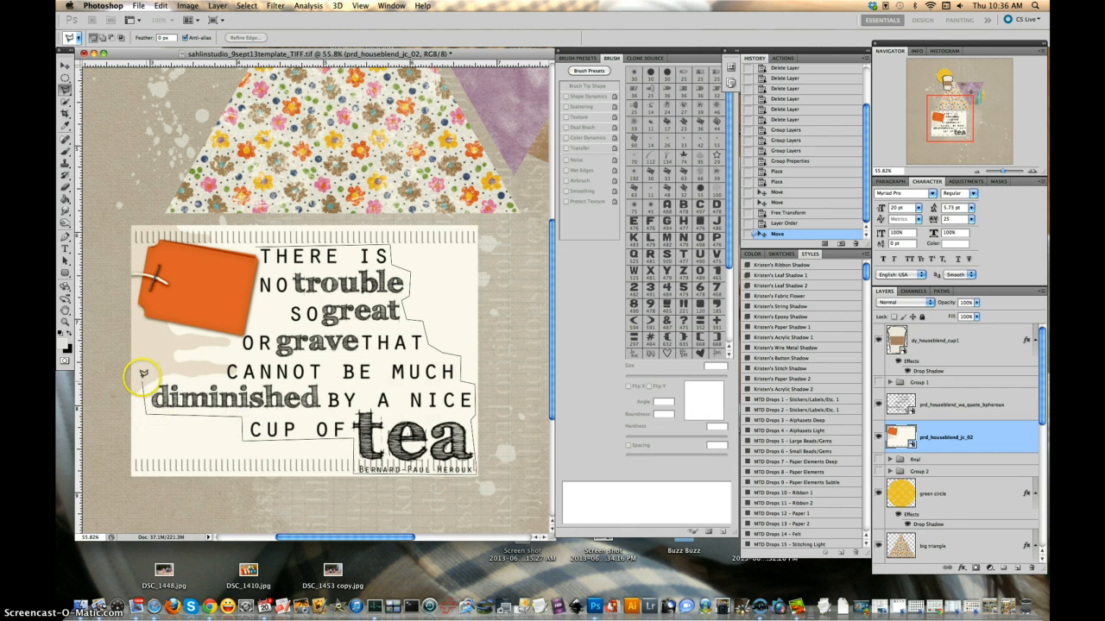
click(234, 354)
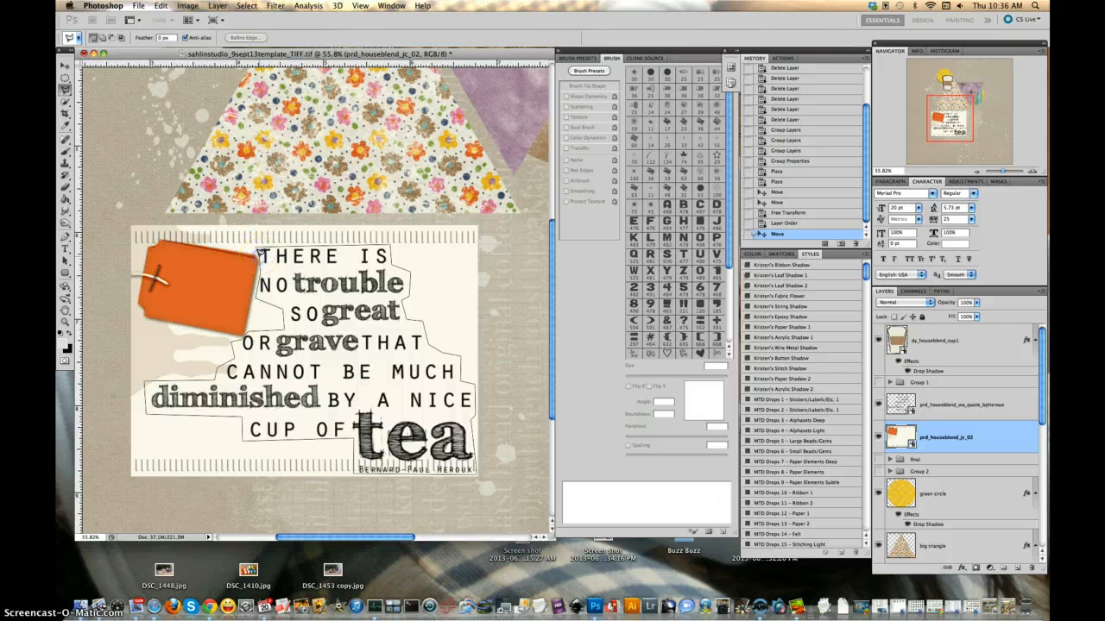
click(259, 255)
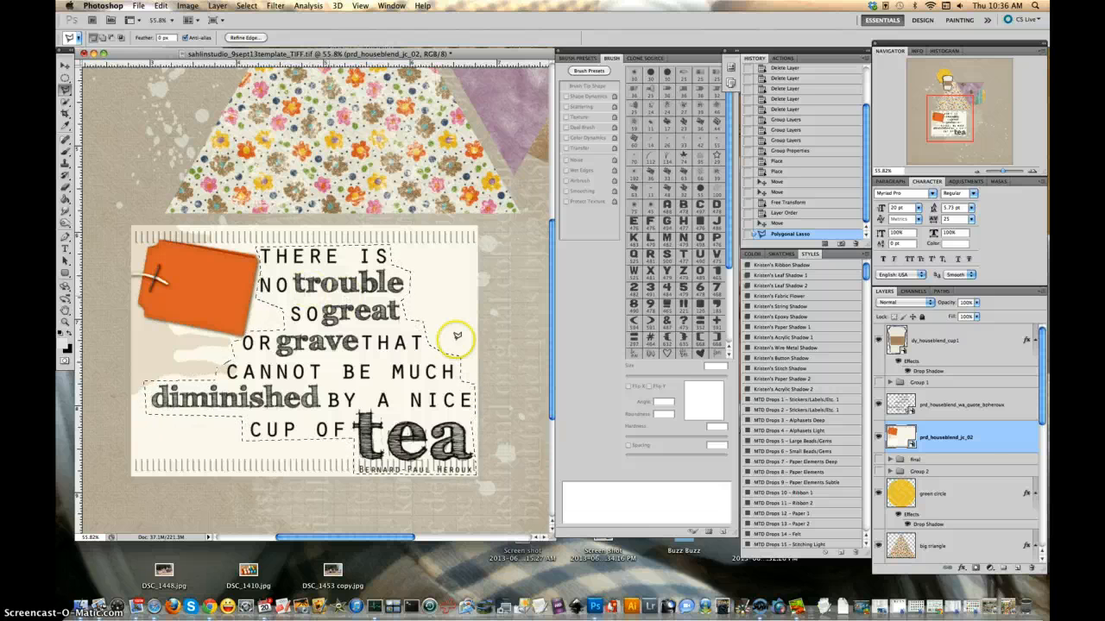
click(976, 569)
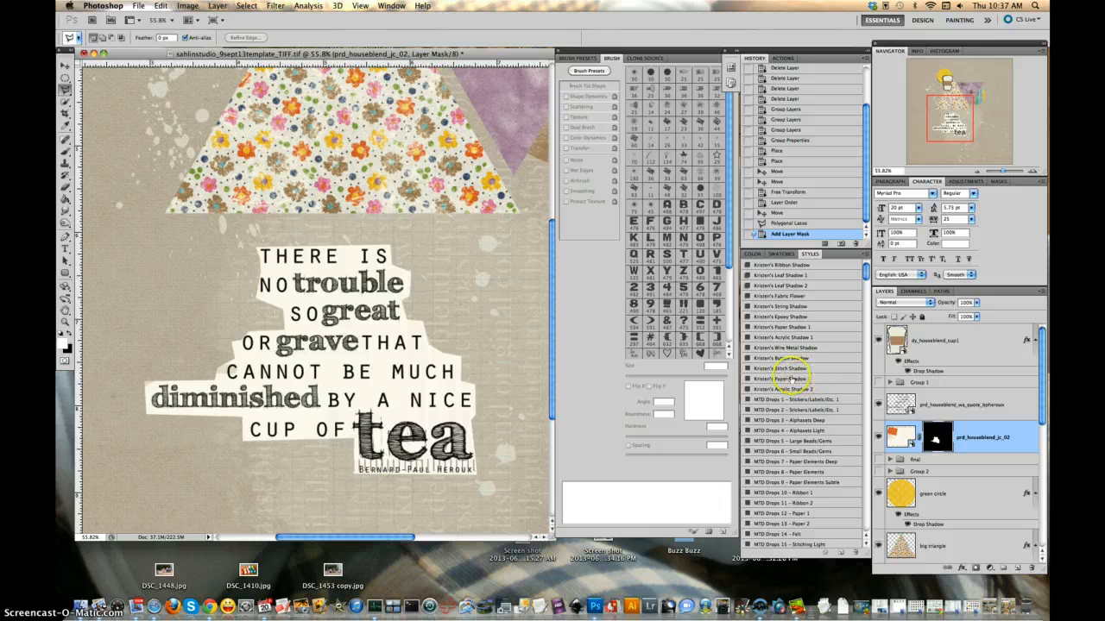
Apply one of Kristen's shadow styles to the journal card and link its layer with the tea quote layer.
click(790, 371)
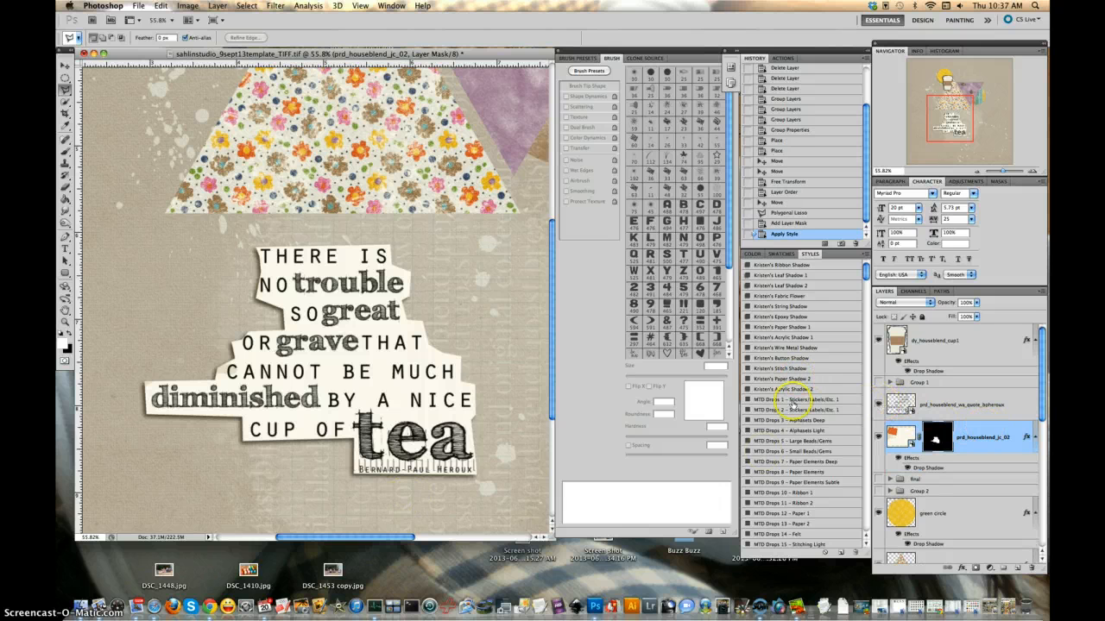
shift+click(993, 410)
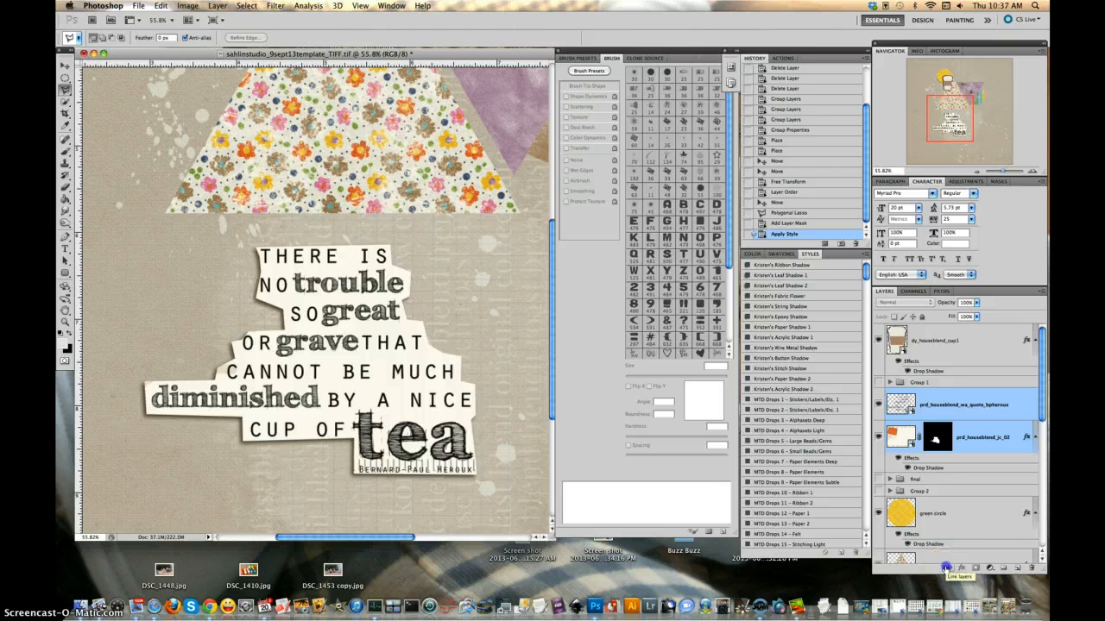
click(946, 567)
click(65, 64)
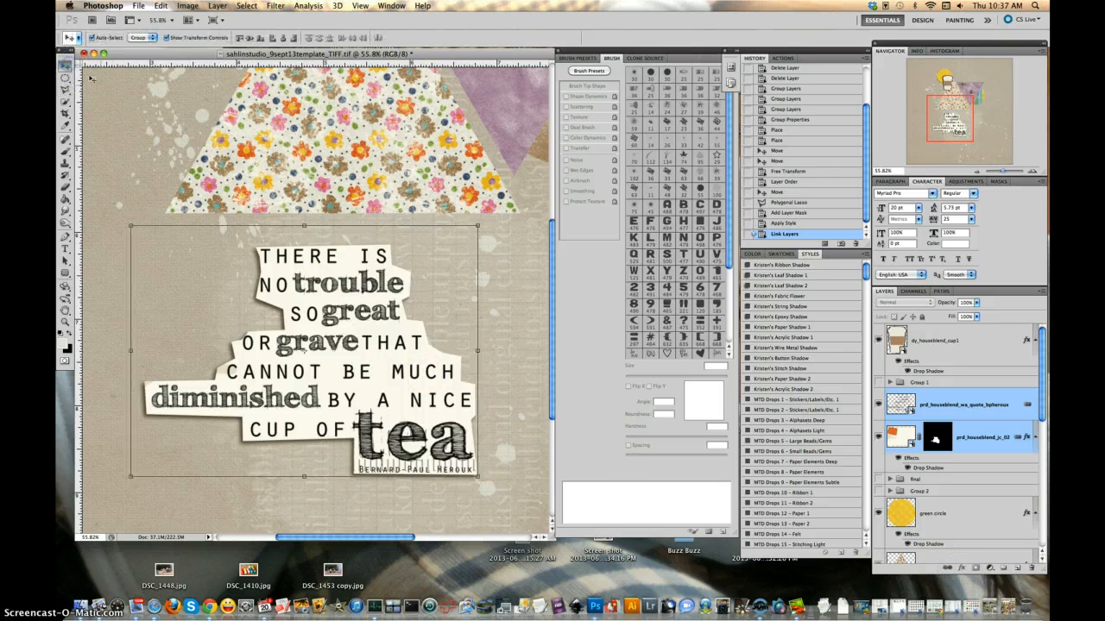
Delete the layer mask from the prd_houseblend_jc_02 journal card.
scroll(384, 342, down, 5)
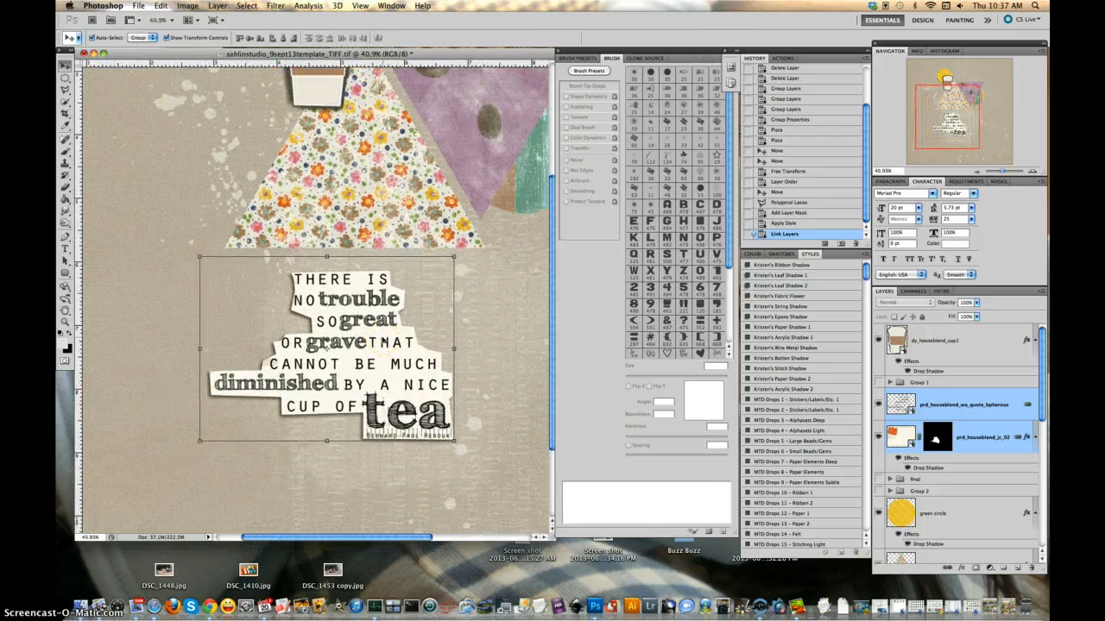
scroll(383, 342, down, 1)
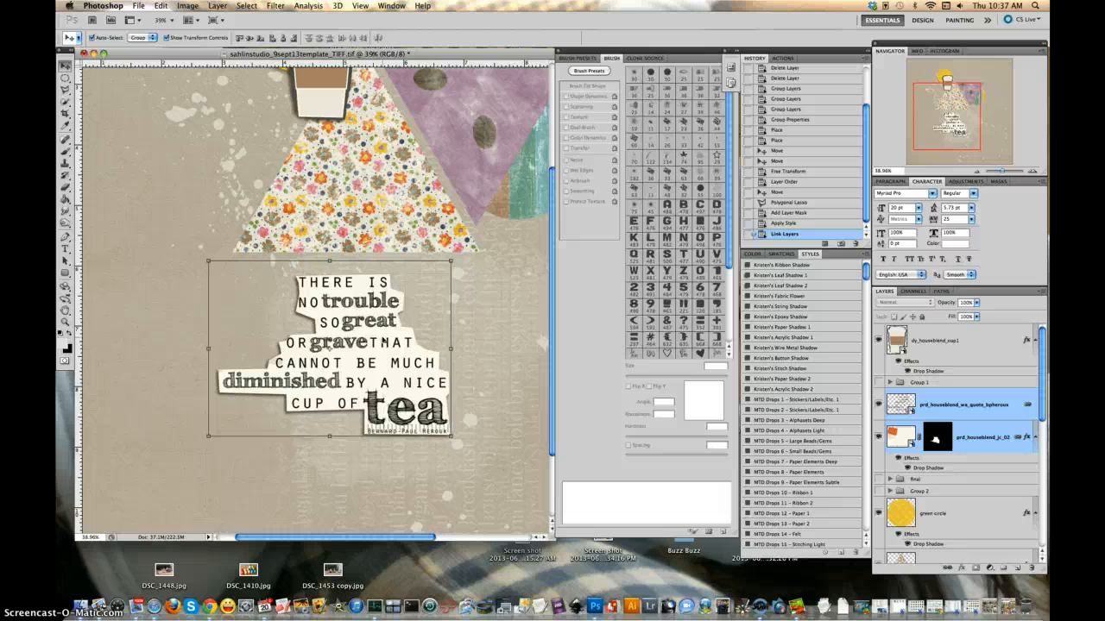
scroll(323, 345, down, 2)
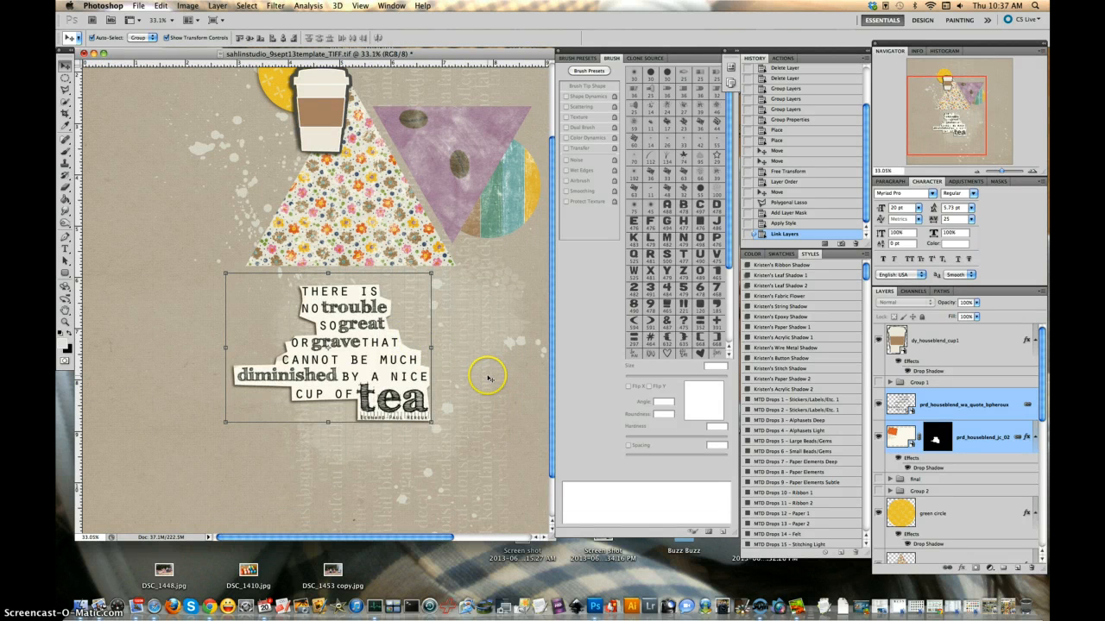
scroll(488, 378, up, 2)
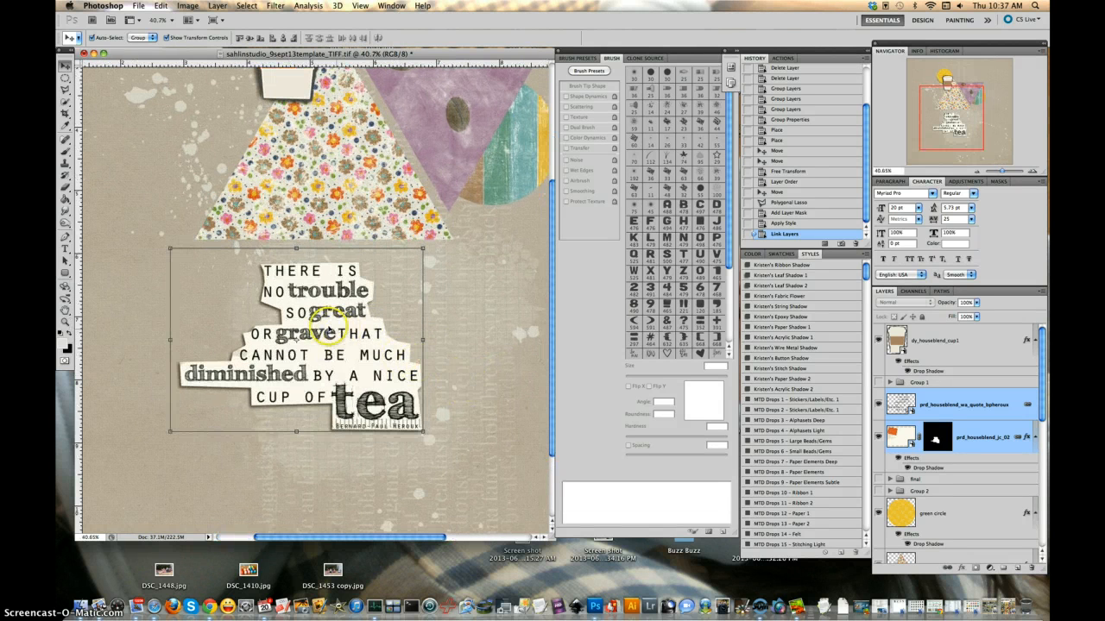
click(937, 440)
right_click(934, 442)
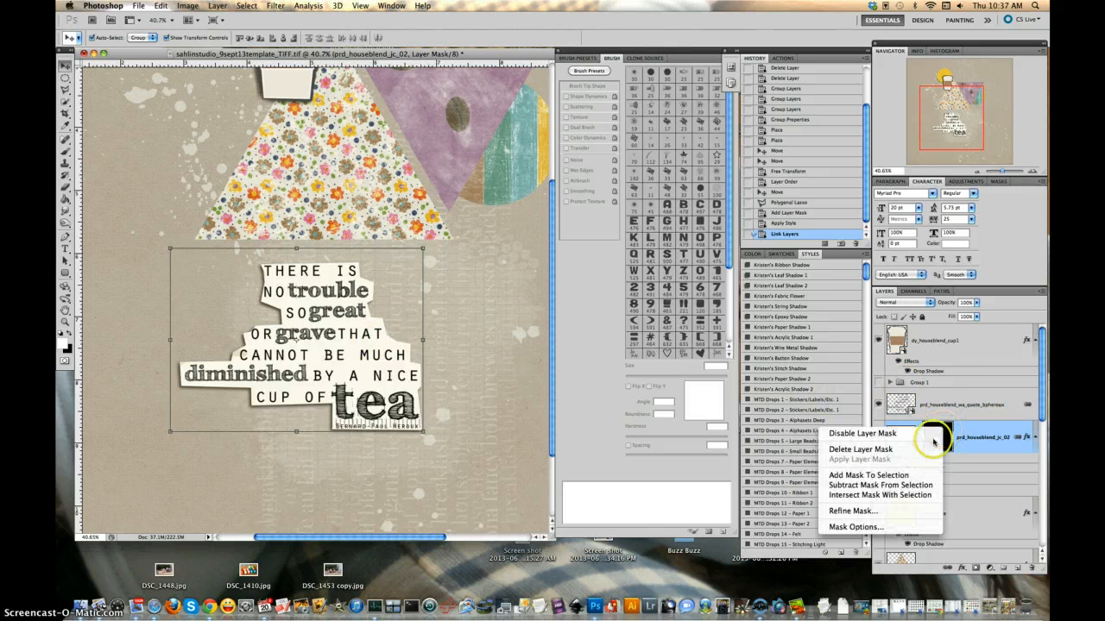
click(906, 449)
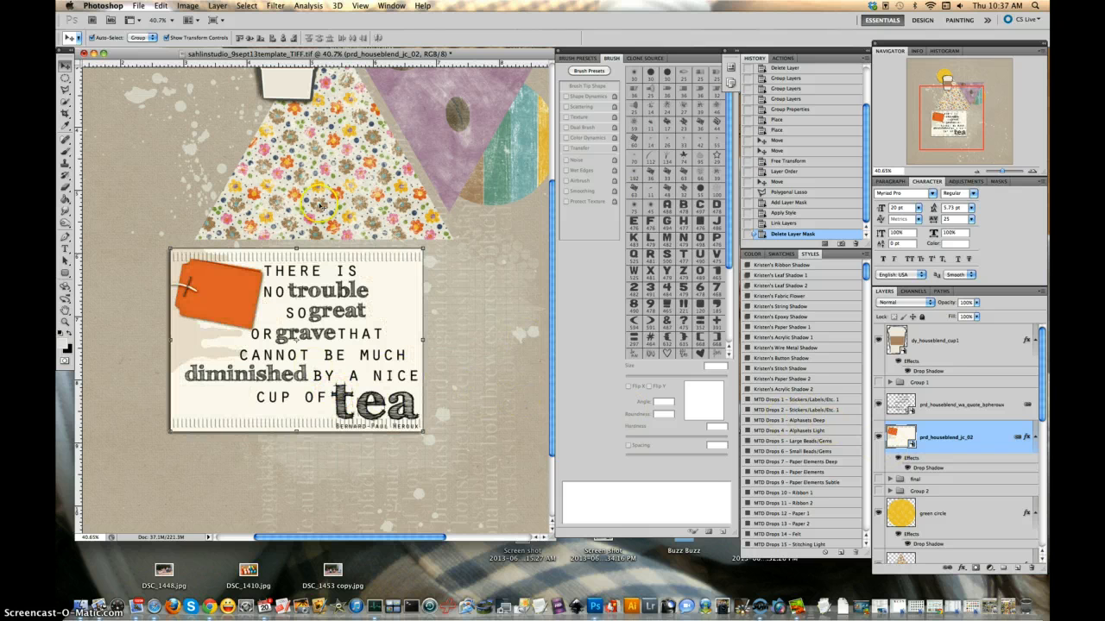
click(66, 89)
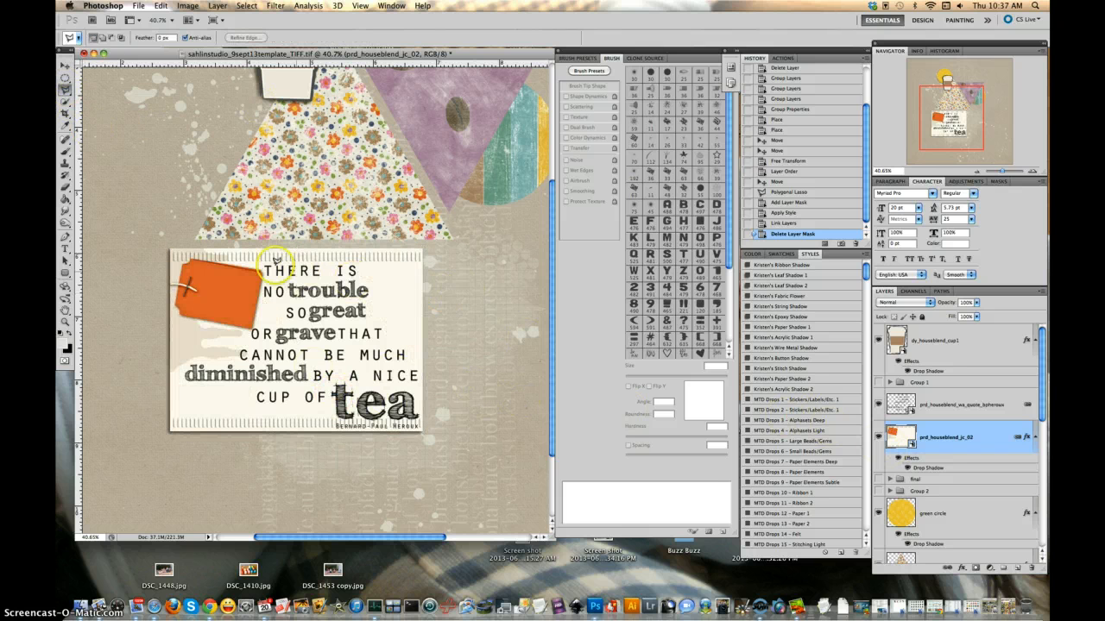
click(257, 264)
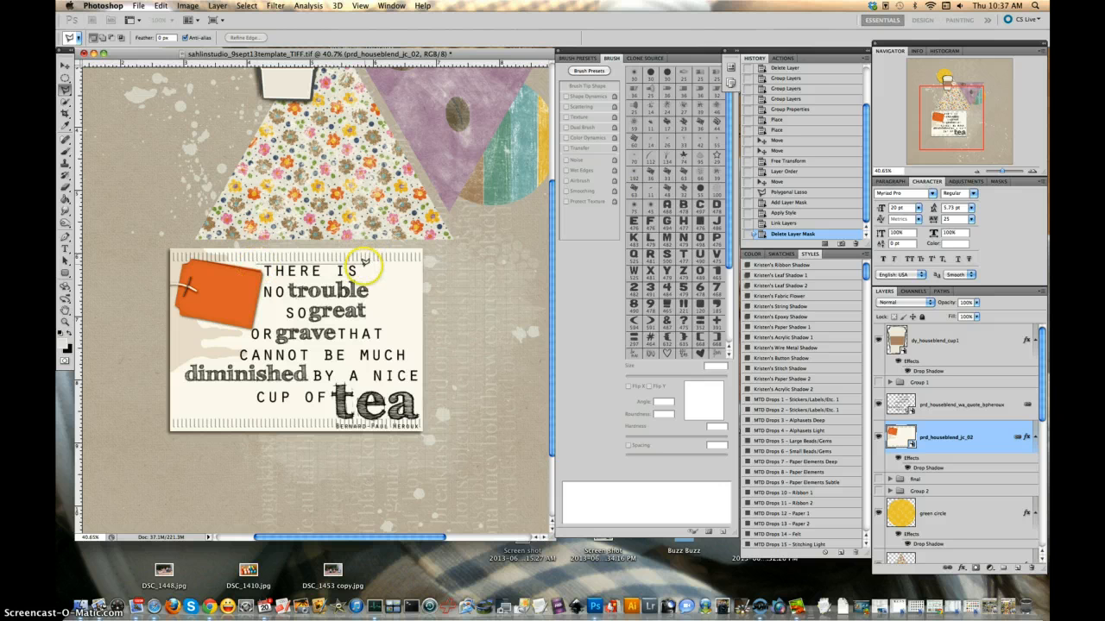
click(363, 262)
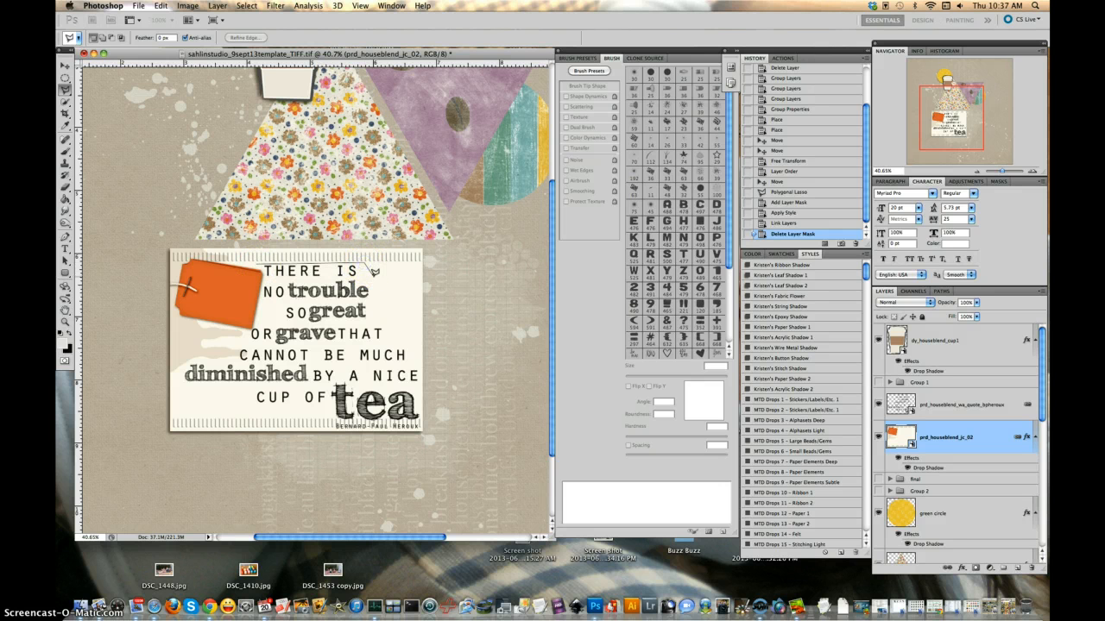
click(366, 299)
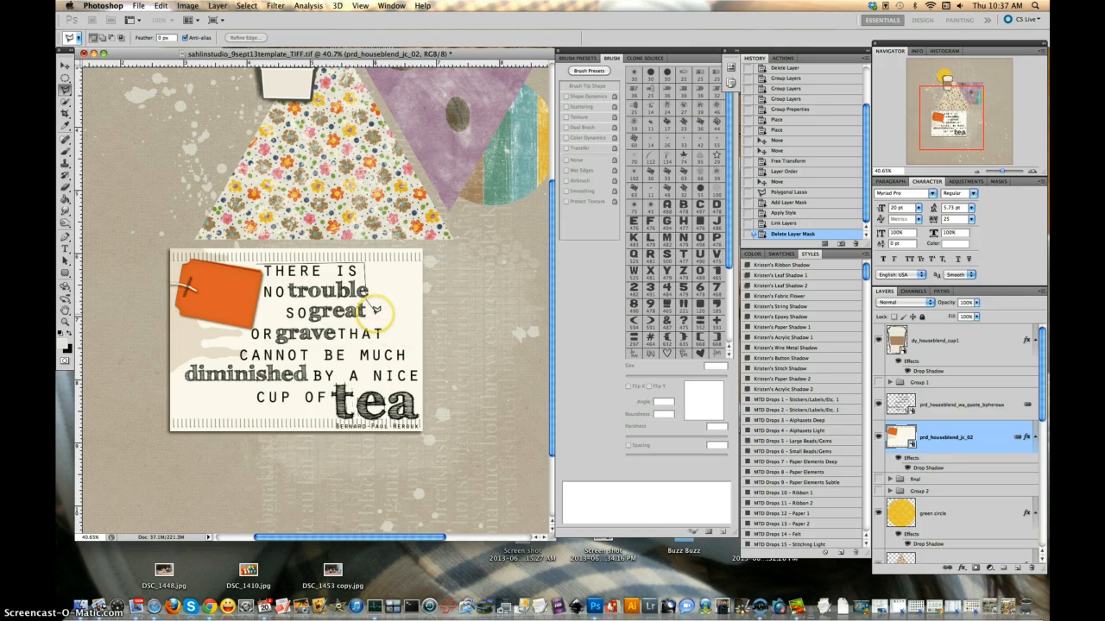
click(372, 301)
click(369, 273)
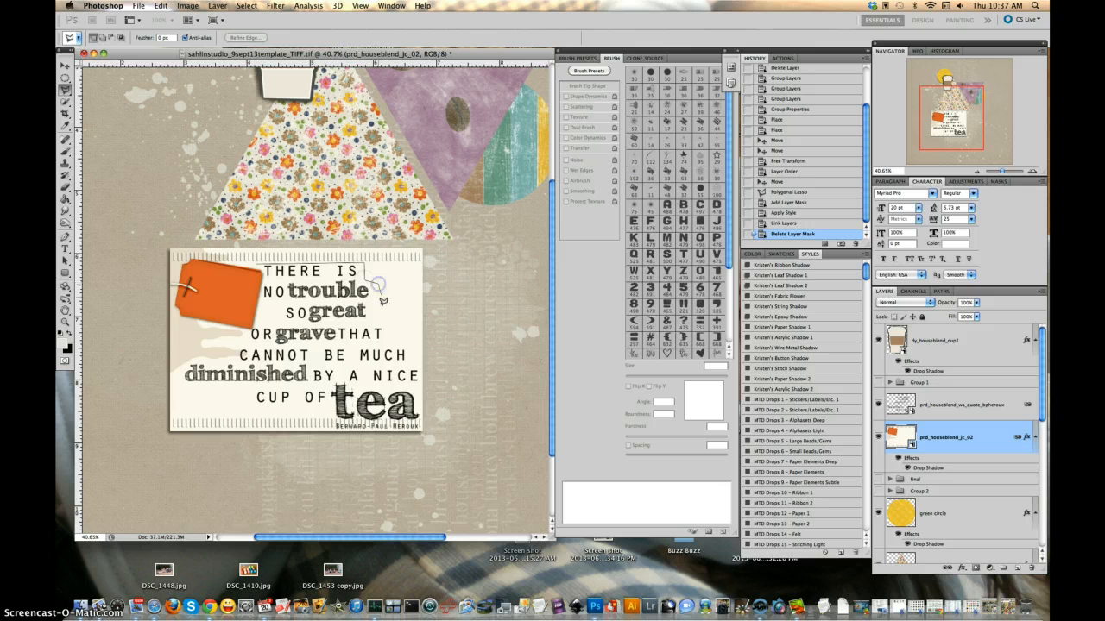
click(400, 316)
click(382, 284)
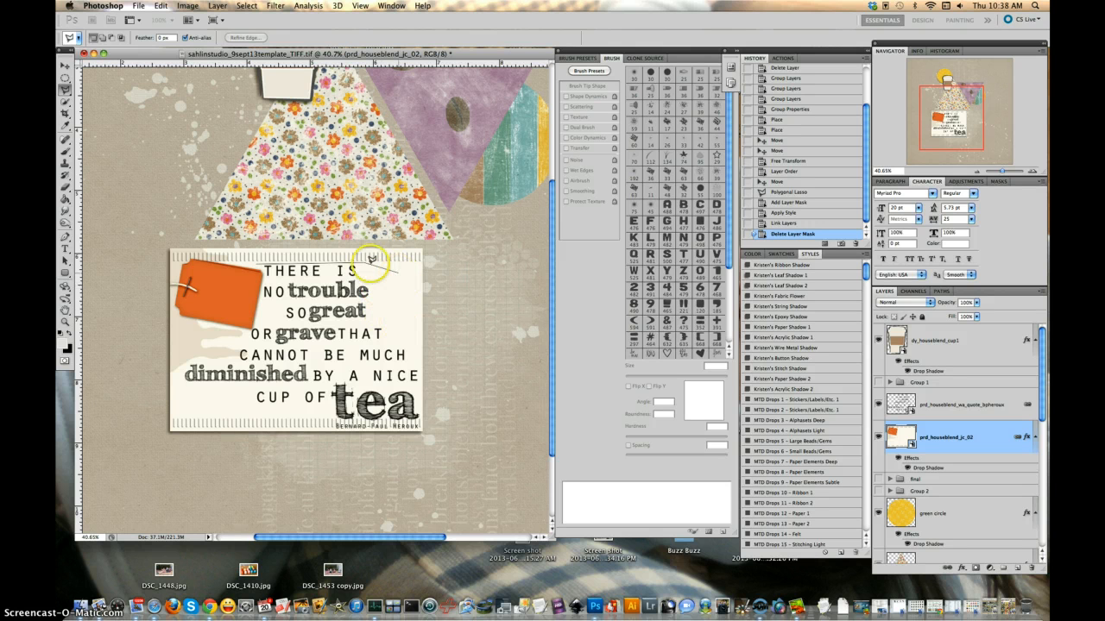
key(Escape)
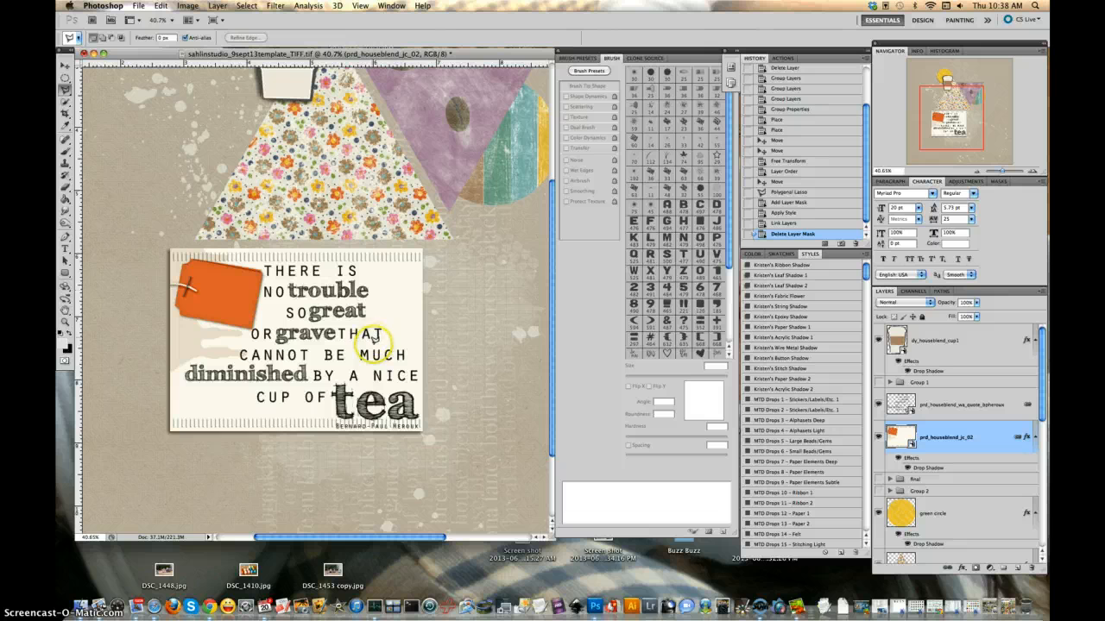
Switch from the Polygonal Lasso to the freehand Lasso tool for tracing the tea quote.
scroll(375, 339, up, 1)
scroll(376, 339, up, 1)
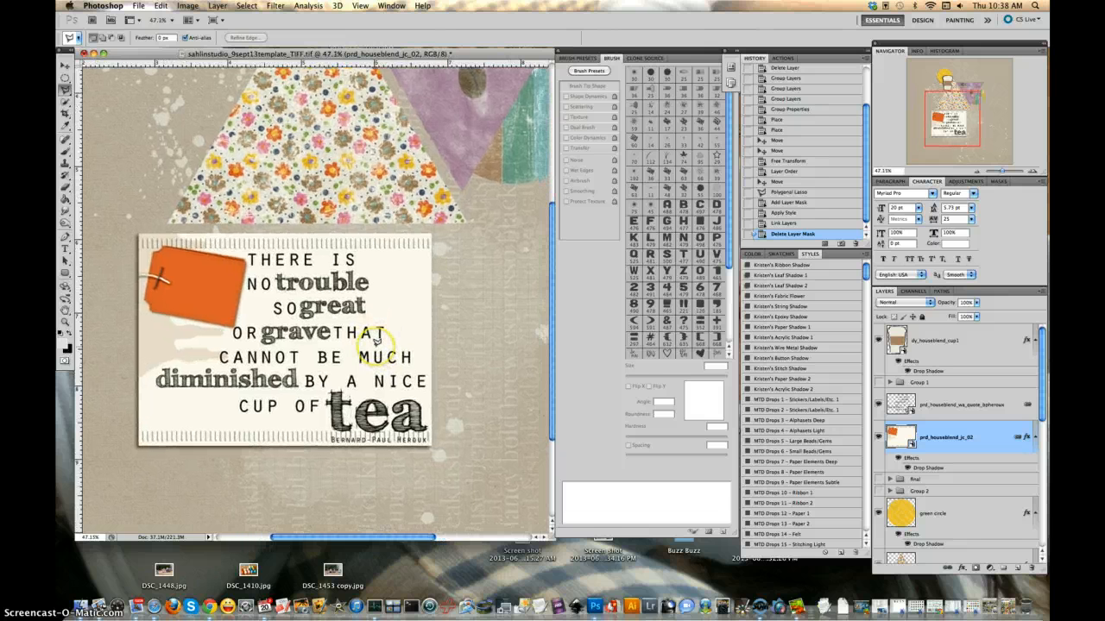
scroll(375, 339, up, 1)
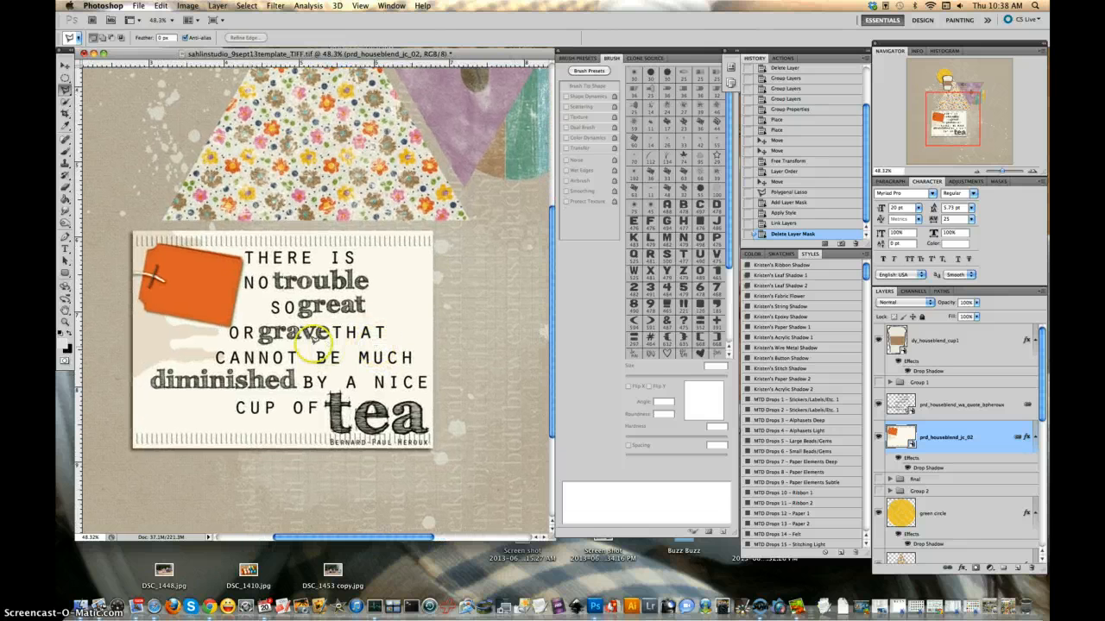
scroll(315, 336, up, 2)
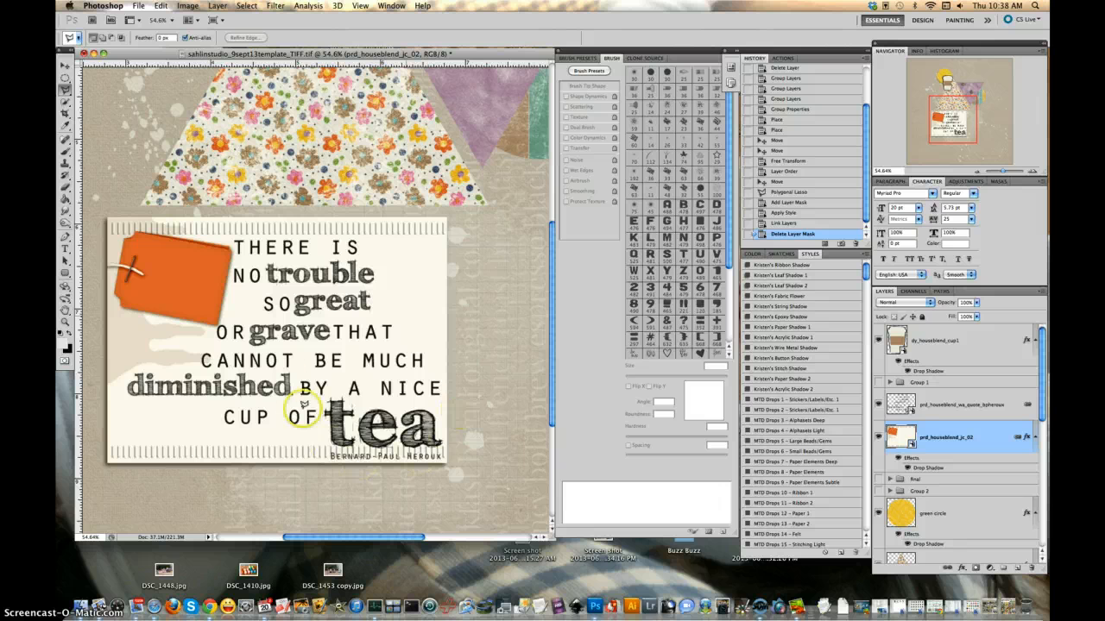
click(64, 89)
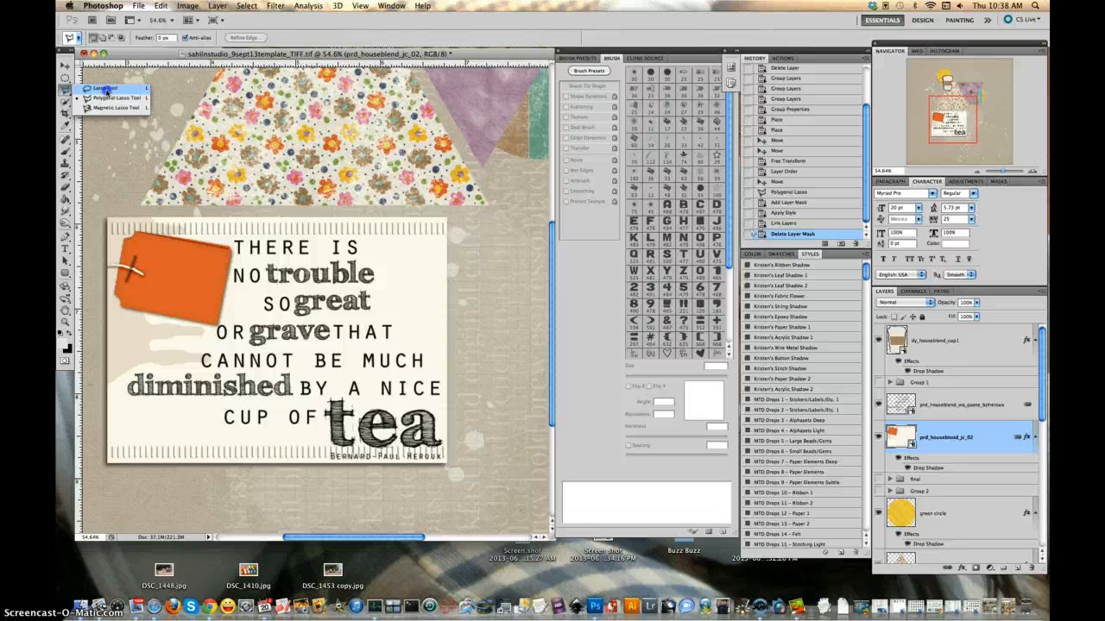
click(107, 90)
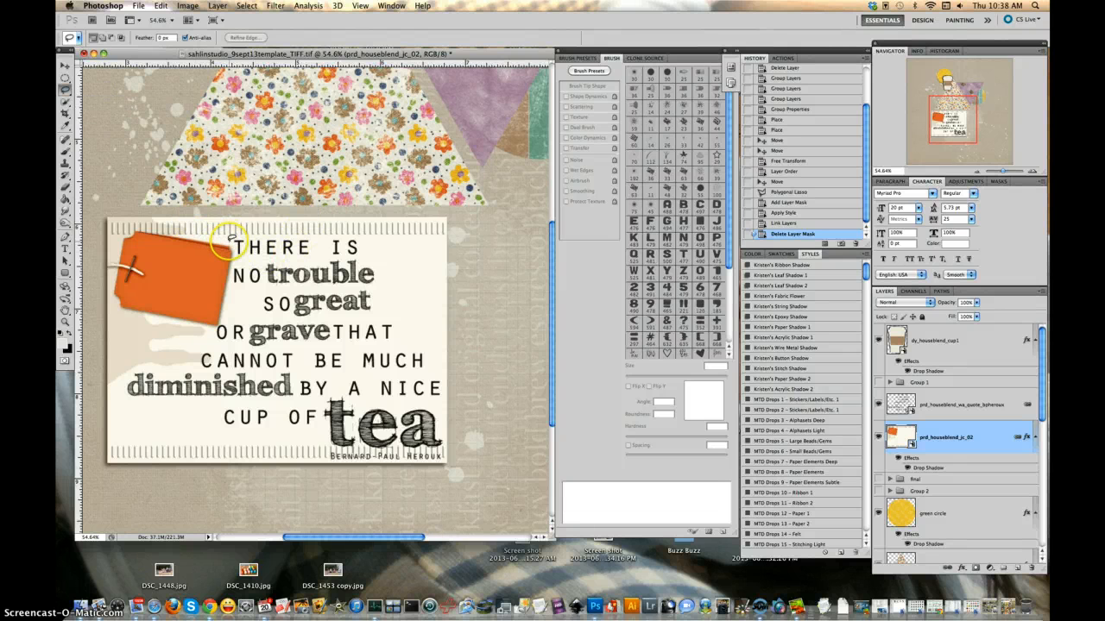
drag(229, 237, 366, 236)
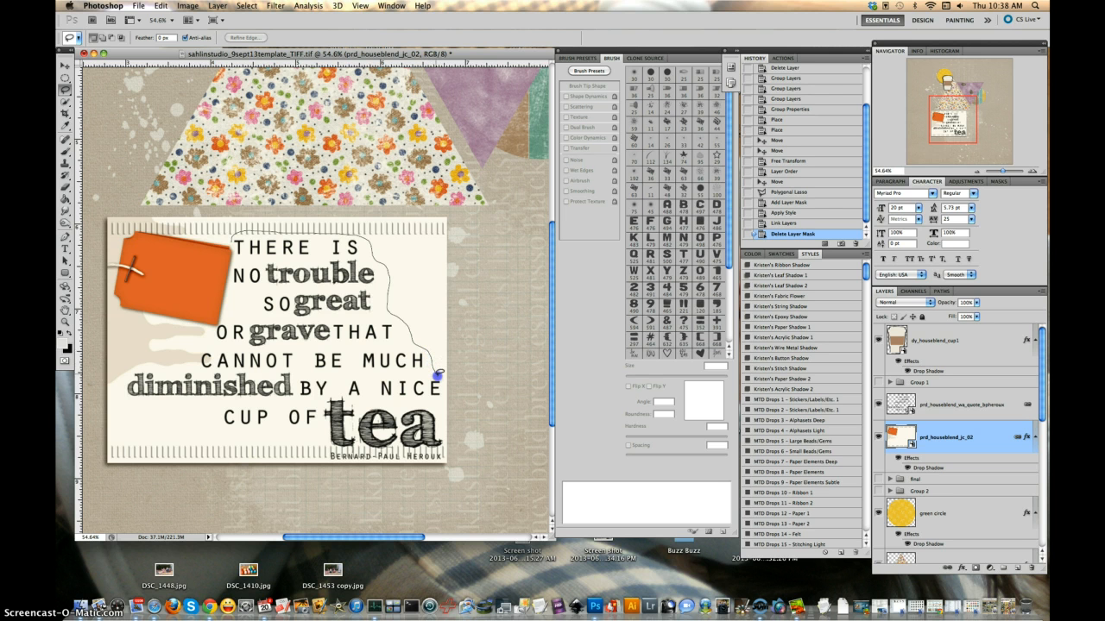
drag(439, 376, 438, 379)
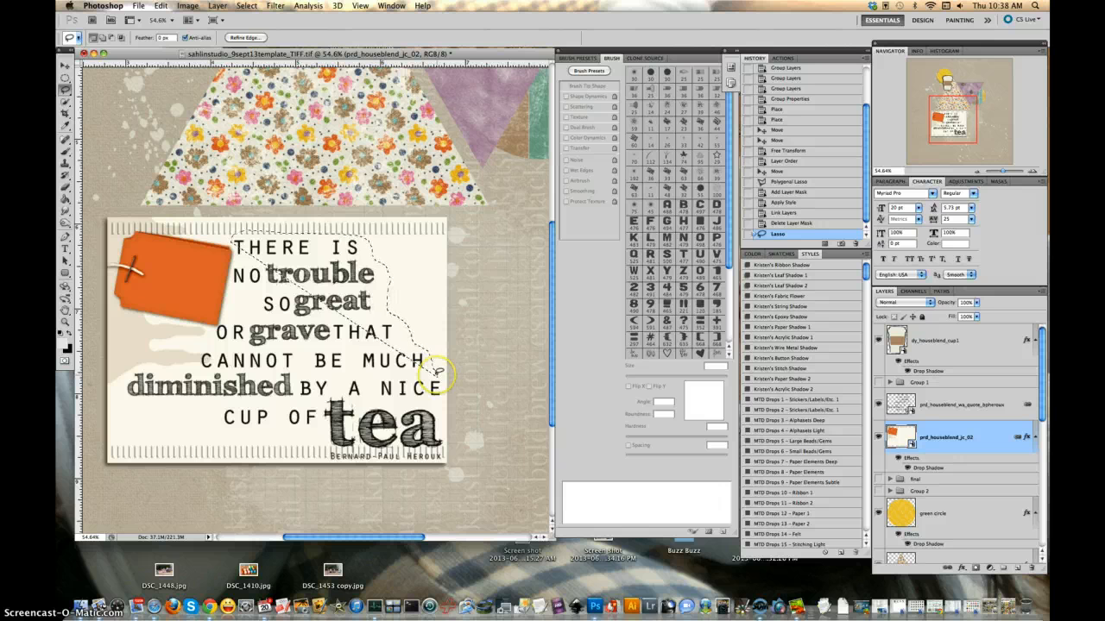
key(Delete)
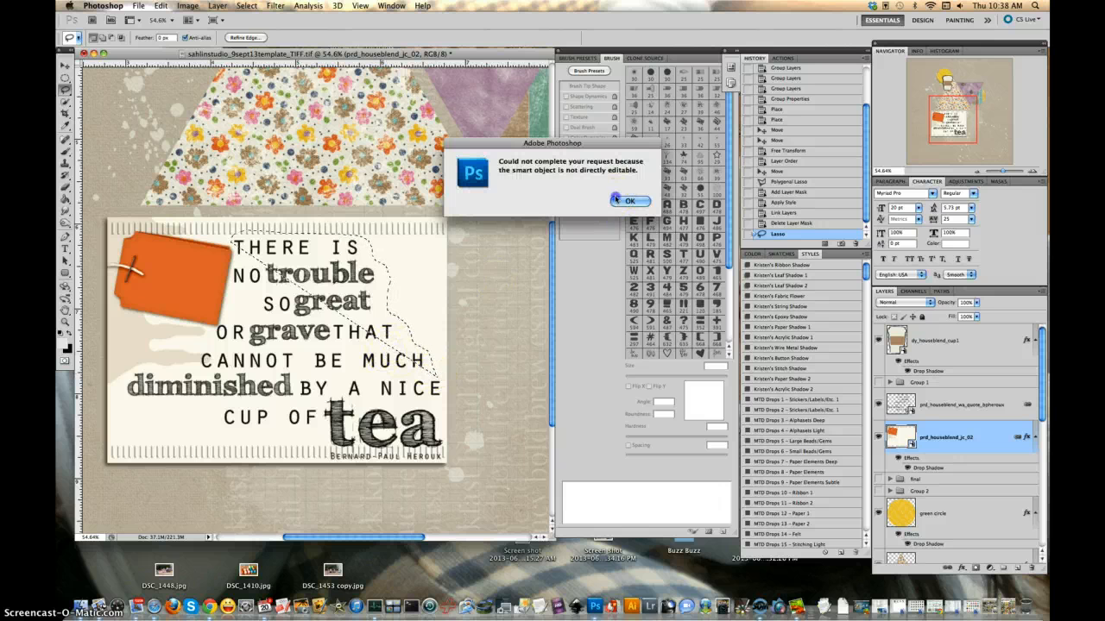
click(636, 227)
key(ctrl+d)
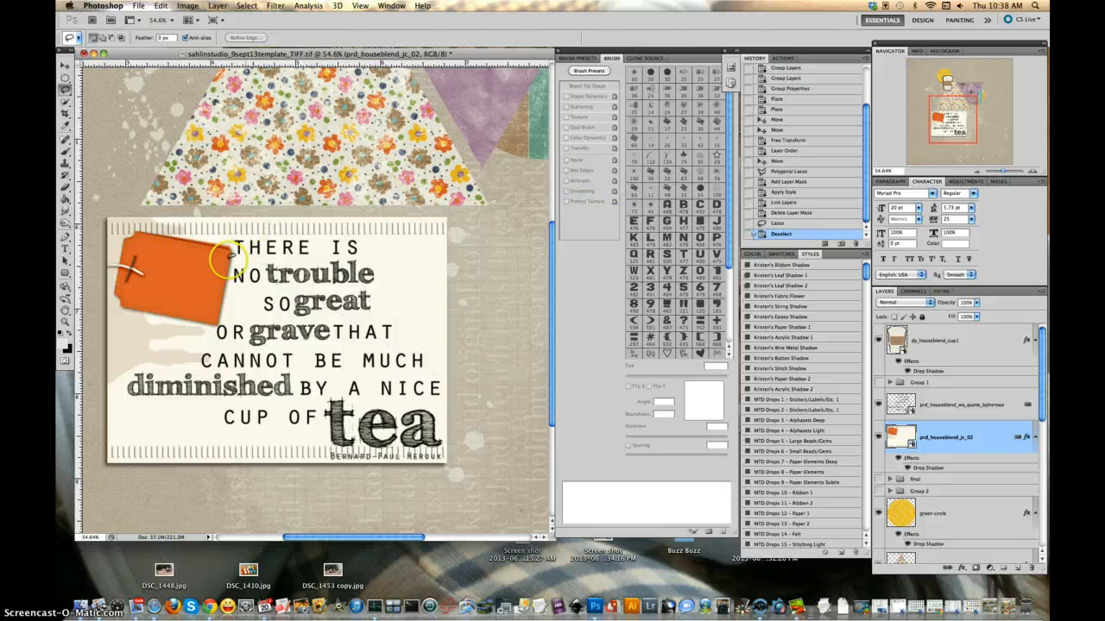
Trace a freehand Lasso outline around the entire tea quote and mask the journal card to that selection.
mouse_move(229, 241)
mouse_down()
mouse_move(261, 230)
mouse_move(368, 237)
mouse_move(415, 335)
mouse_up()
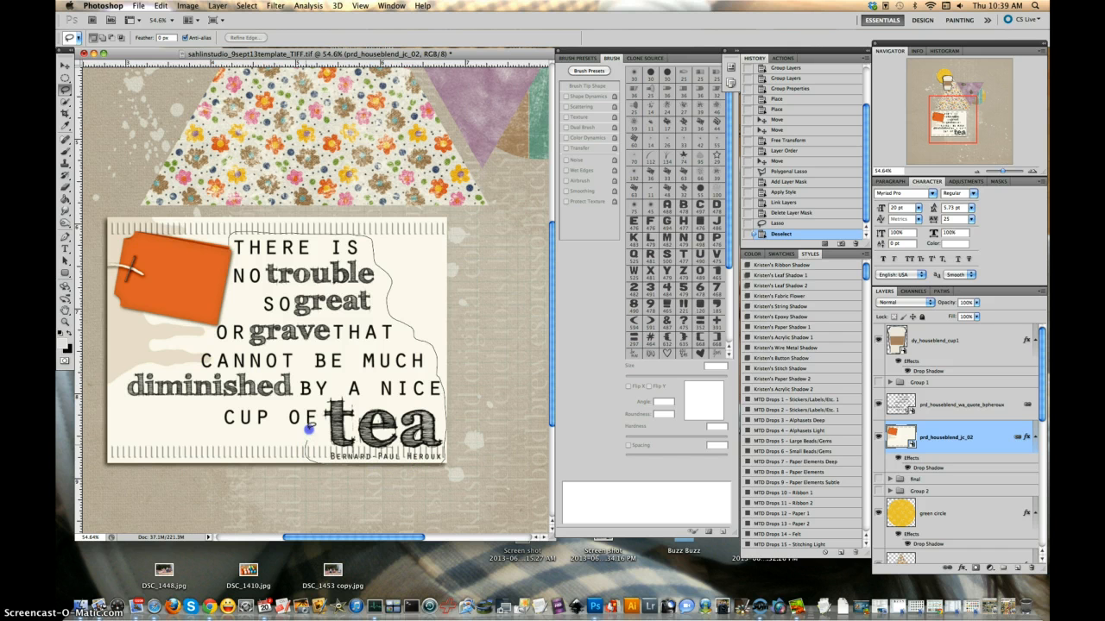
mouse_move(308, 428)
mouse_down()
mouse_move(210, 432)
mouse_move(202, 408)
mouse_move(123, 400)
mouse_move(134, 352)
mouse_move(200, 343)
mouse_up()
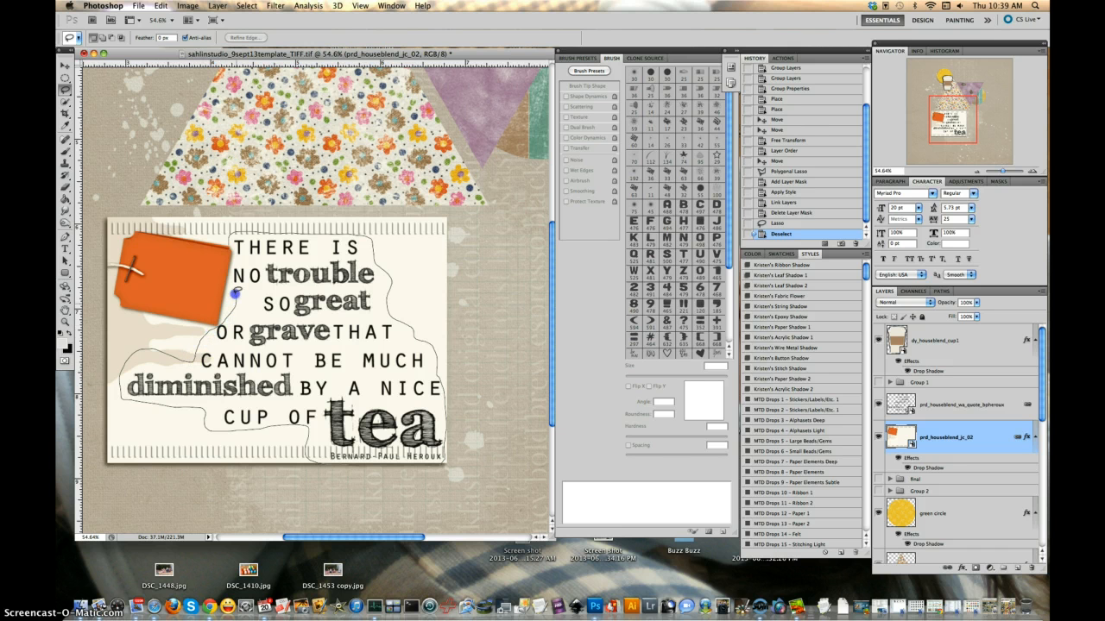
drag(235, 294, 235, 294)
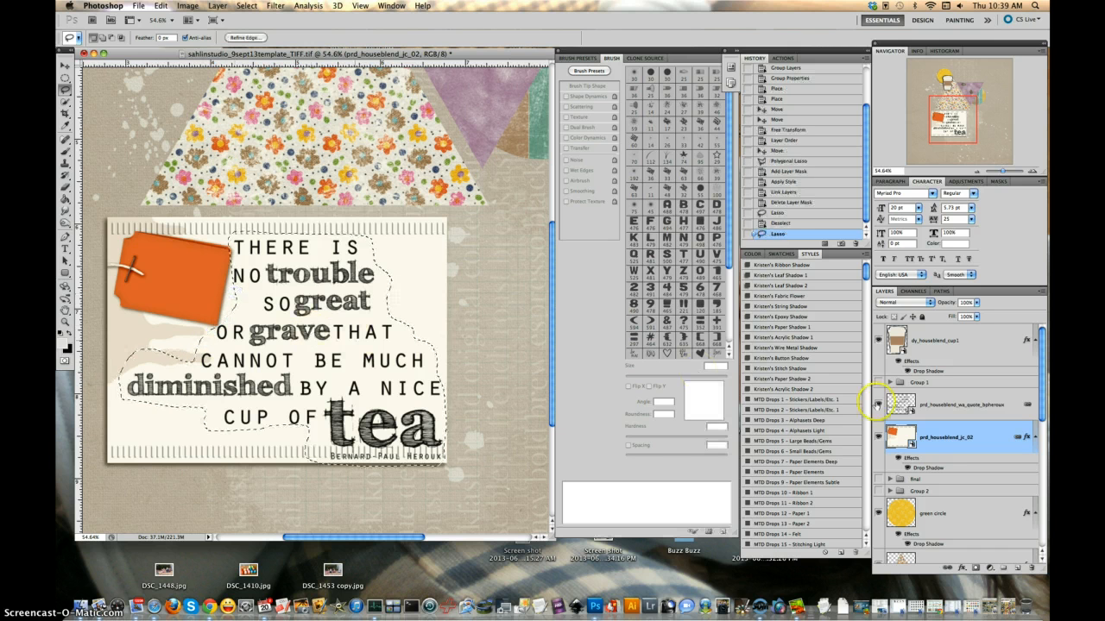
click(976, 567)
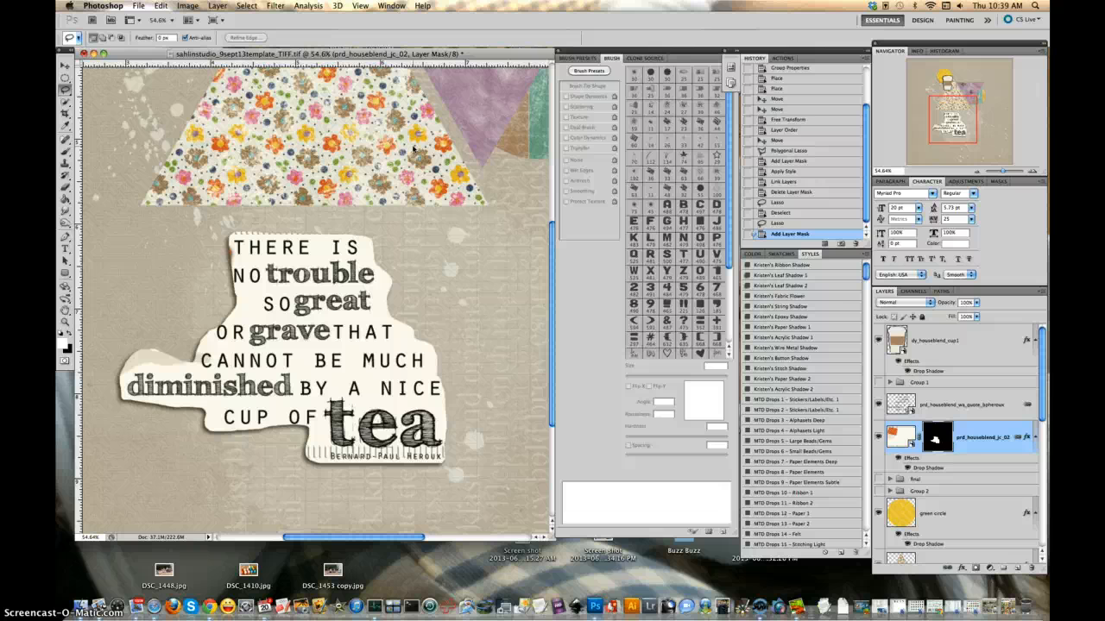
Disable the layer mask on the prd_houseblend_jc_02 journal card.
right_click(939, 438)
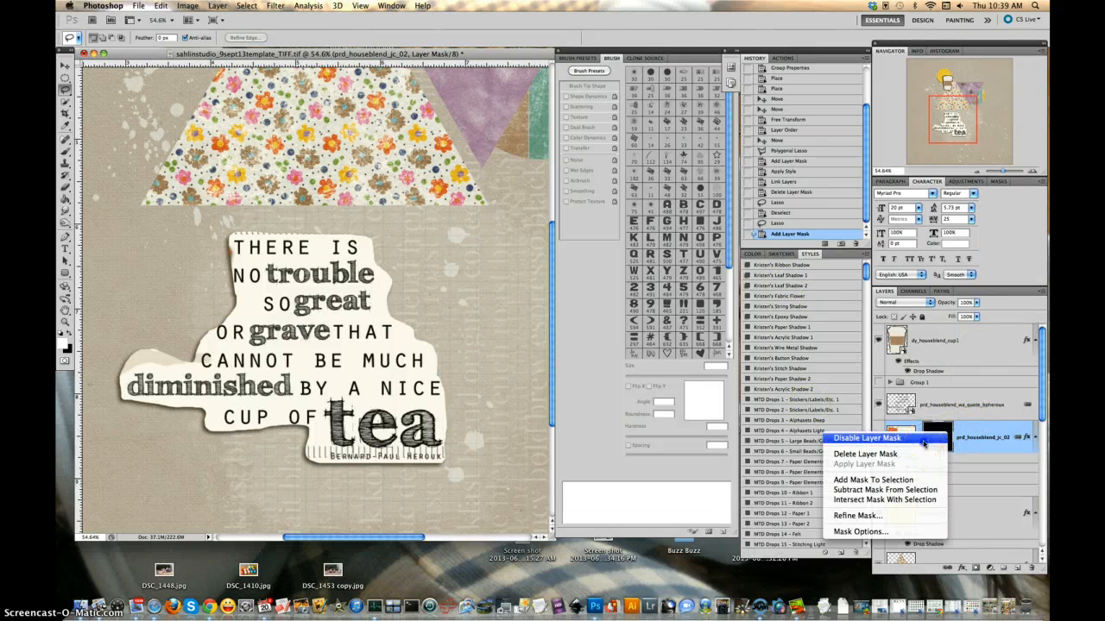
click(922, 440)
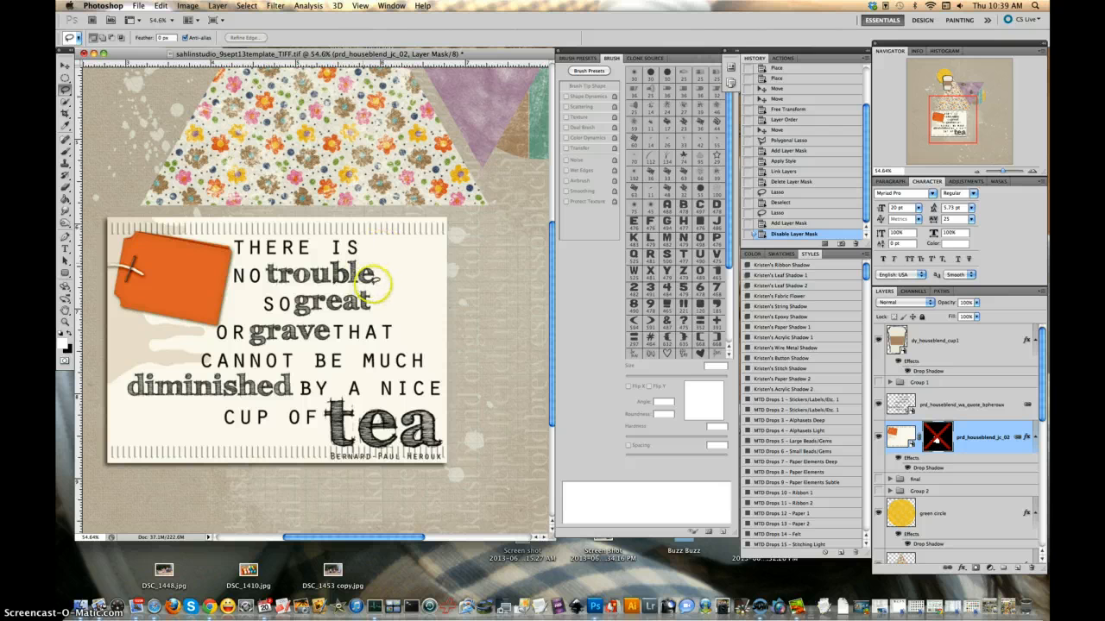
click(65, 89)
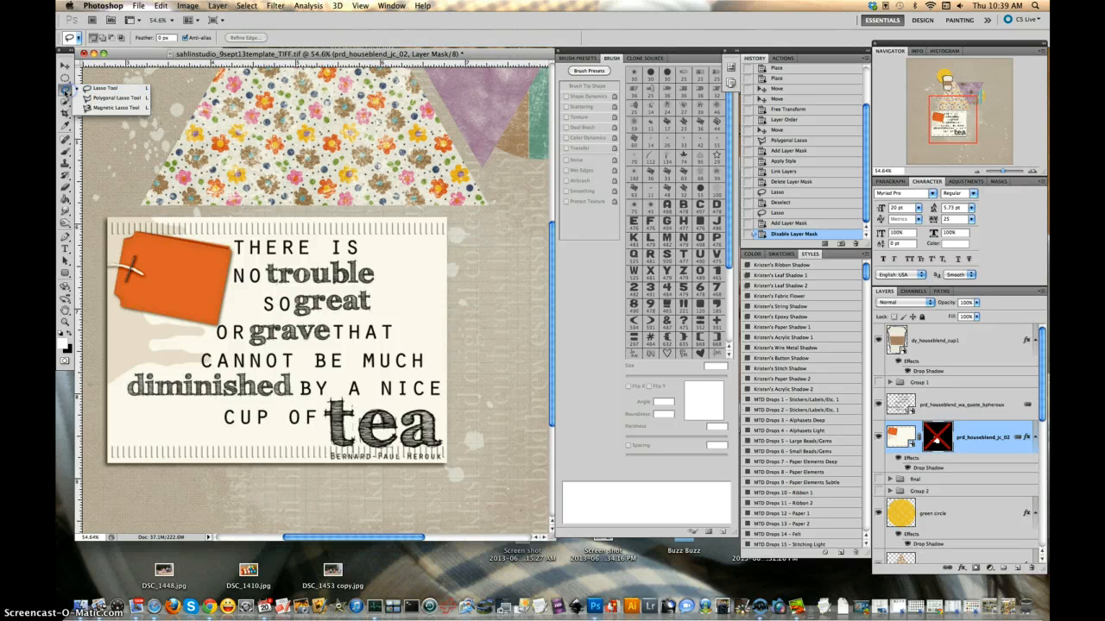
click(75, 89)
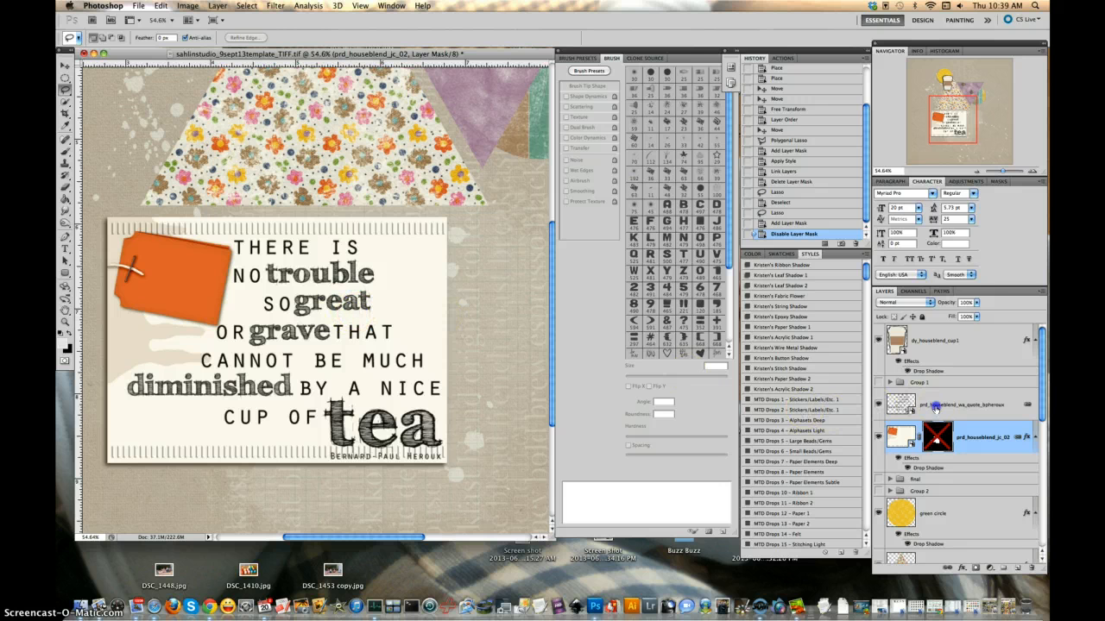
Outline the word "trouble" on the tea quote layer with the Polygonal Lasso and copy it to a new layer.
click(936, 404)
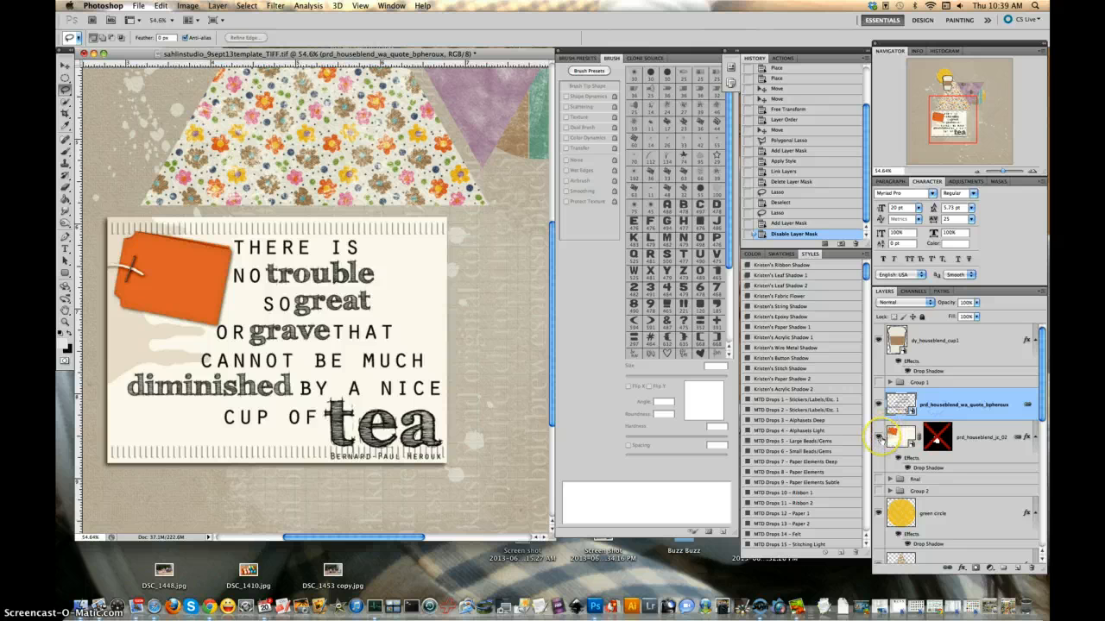
click(879, 438)
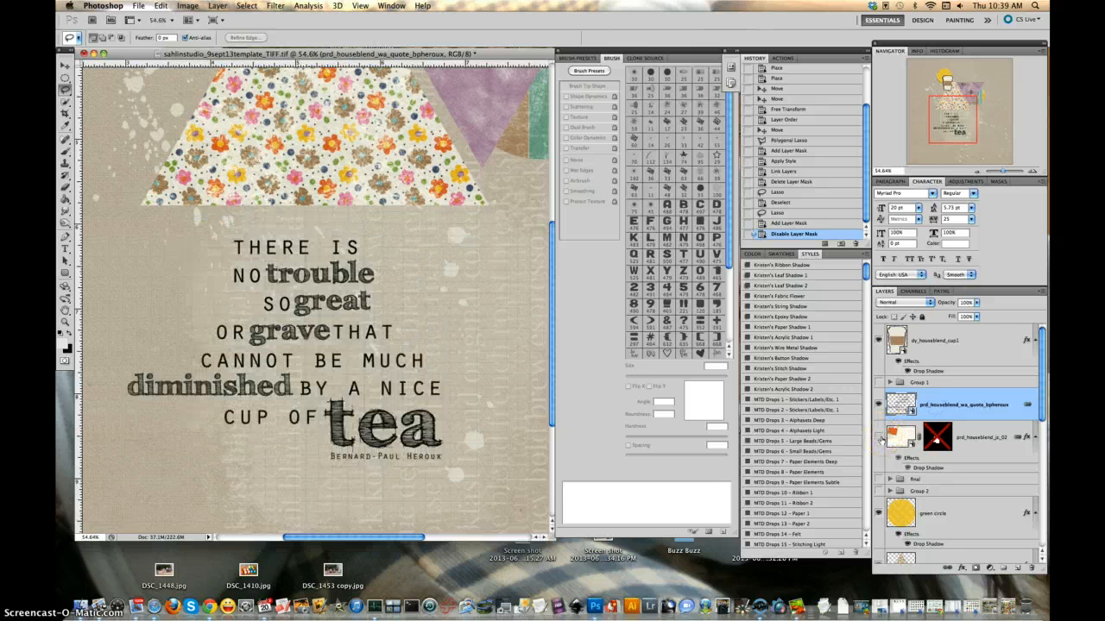
click(879, 438)
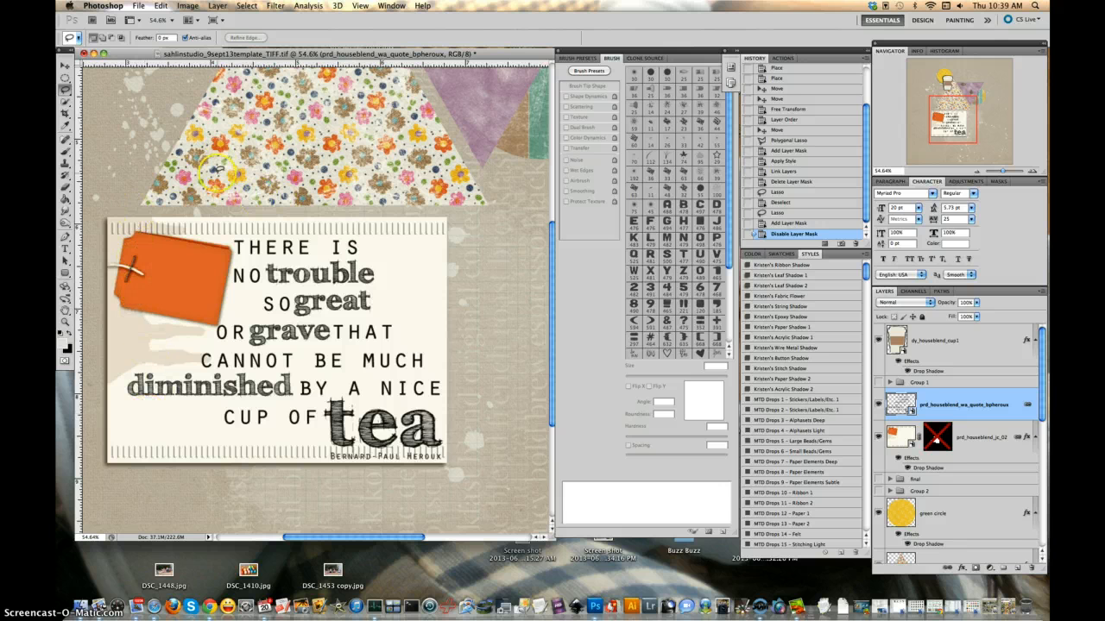
scroll(259, 254, up, 2)
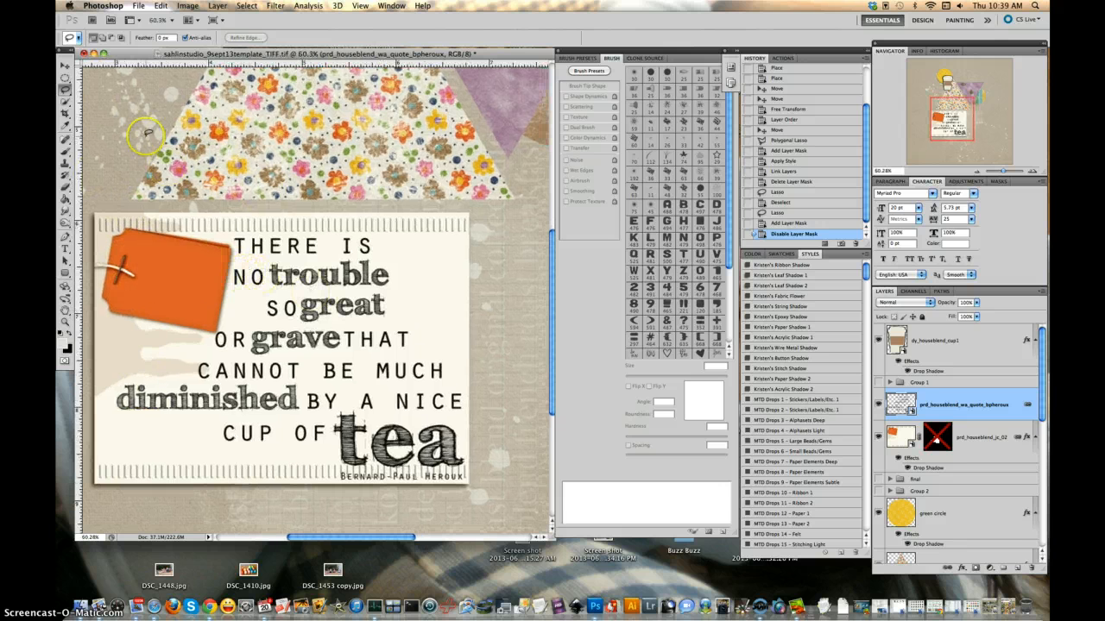
click(65, 88)
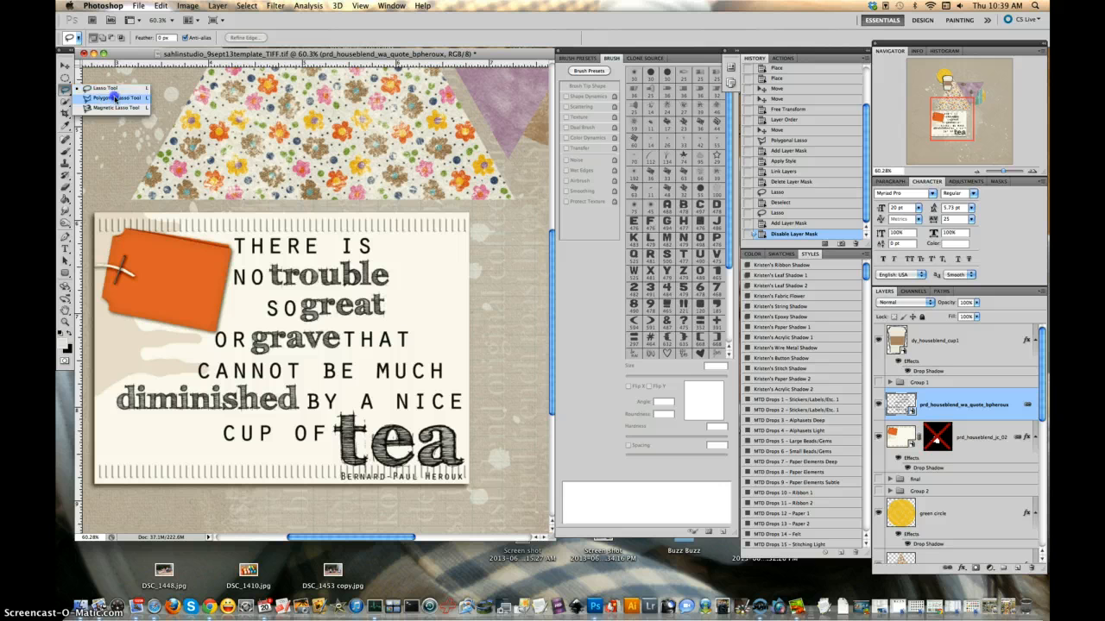
click(112, 97)
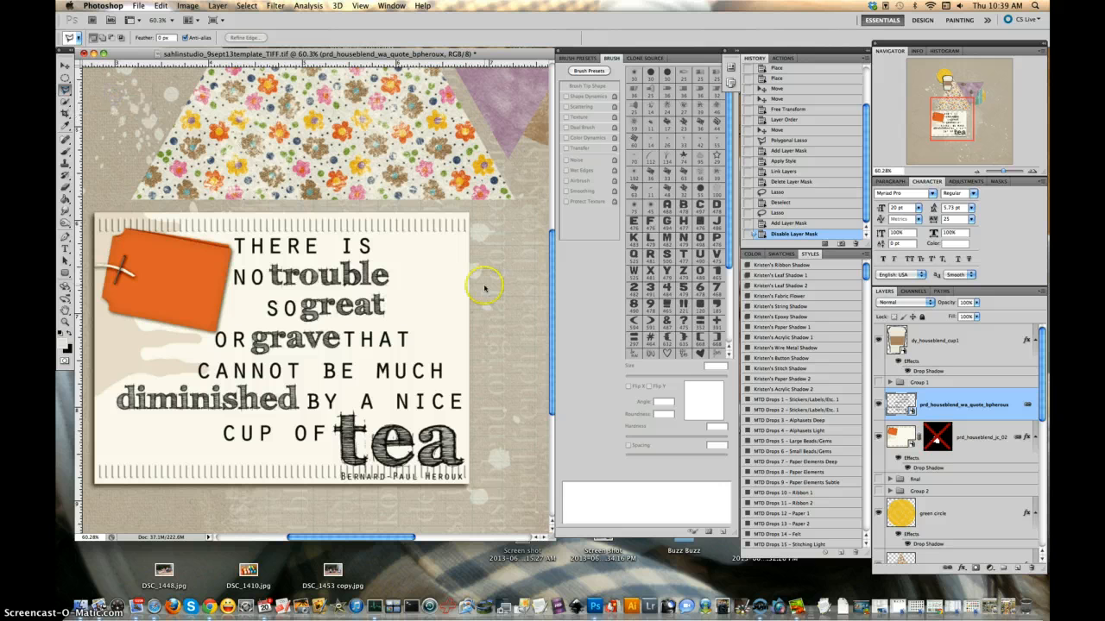
click(270, 288)
click(395, 288)
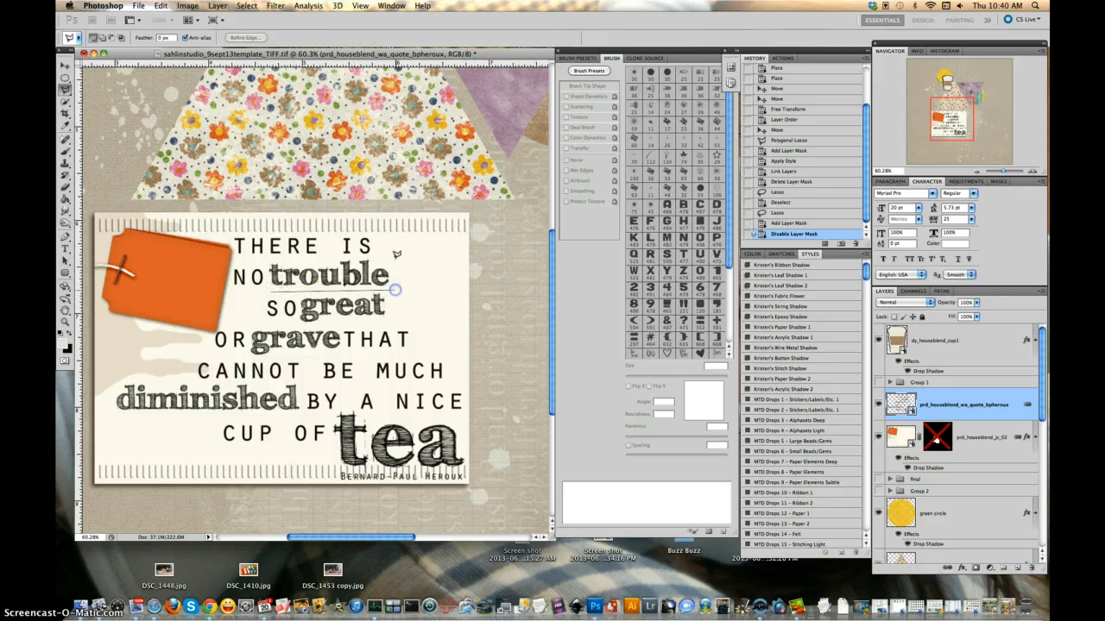
click(395, 258)
click(262, 256)
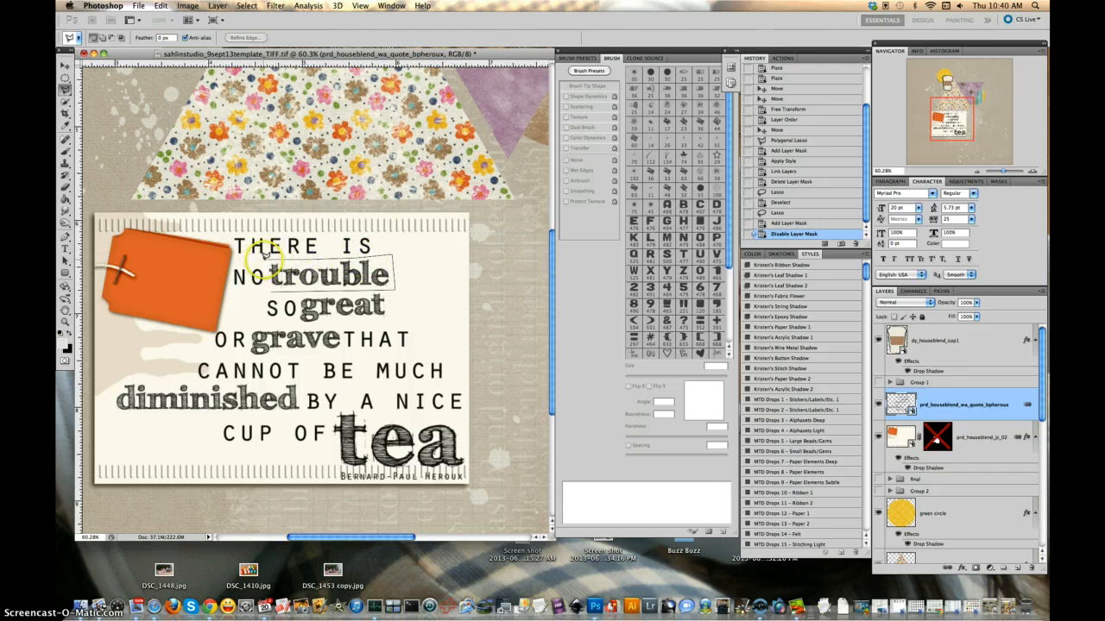
click(266, 289)
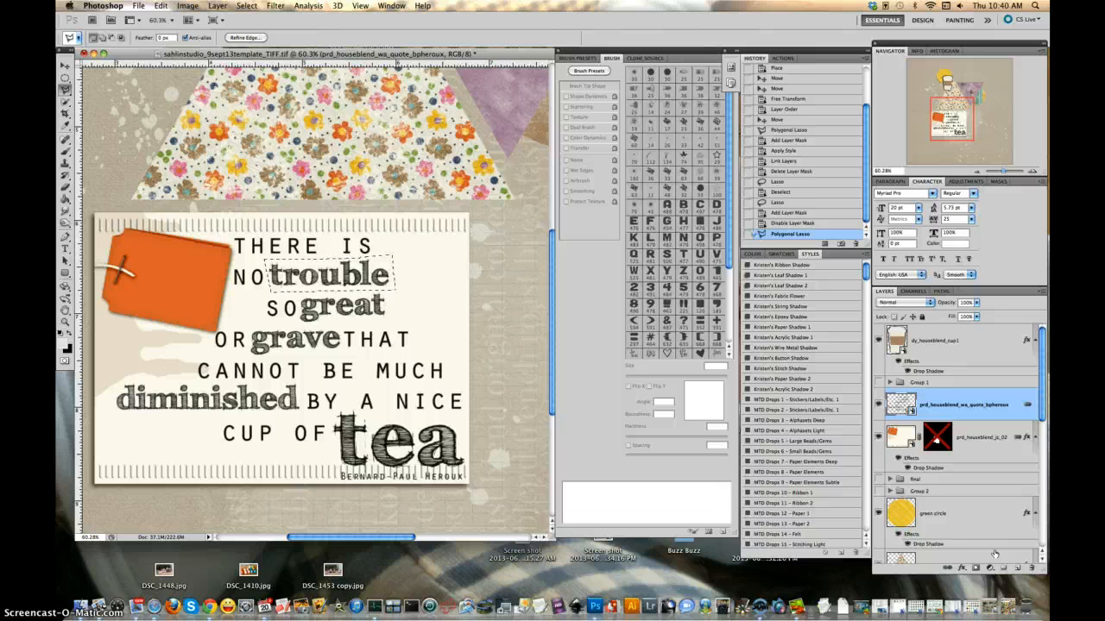
key(super+j)
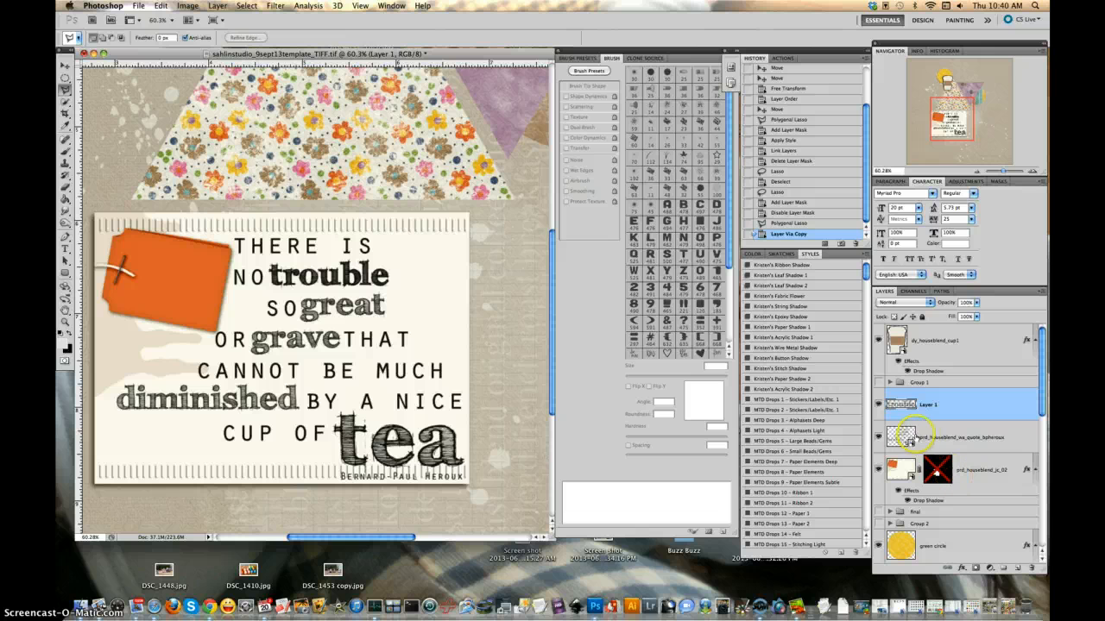
Try moving the copied word "trouble" with the tea quote layer hidden, then undo the move and show the quote layer again.
click(878, 439)
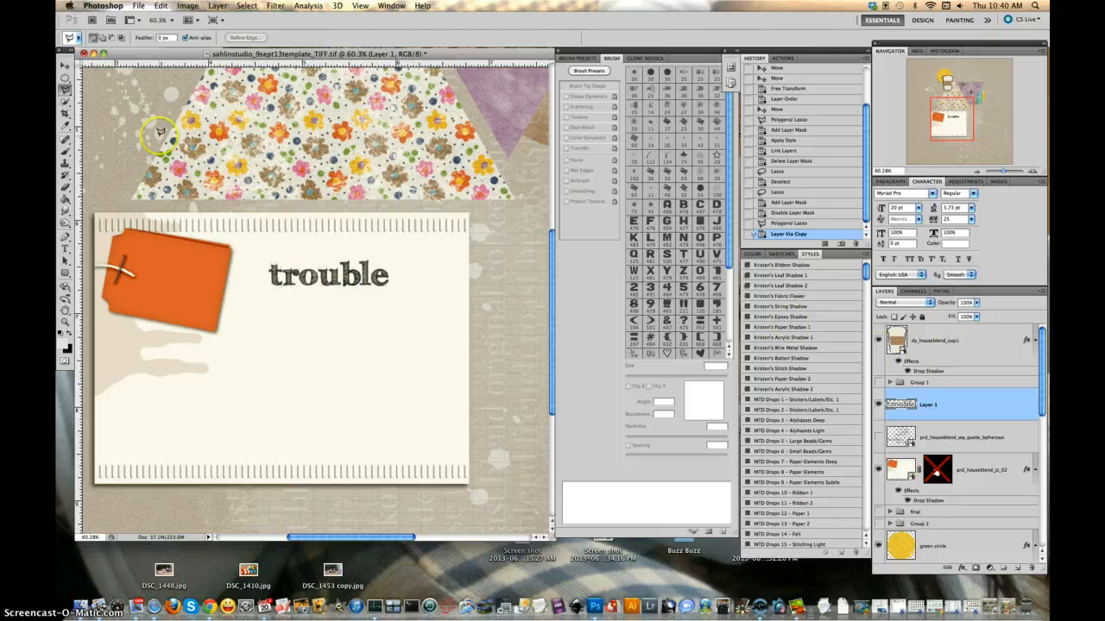
click(65, 65)
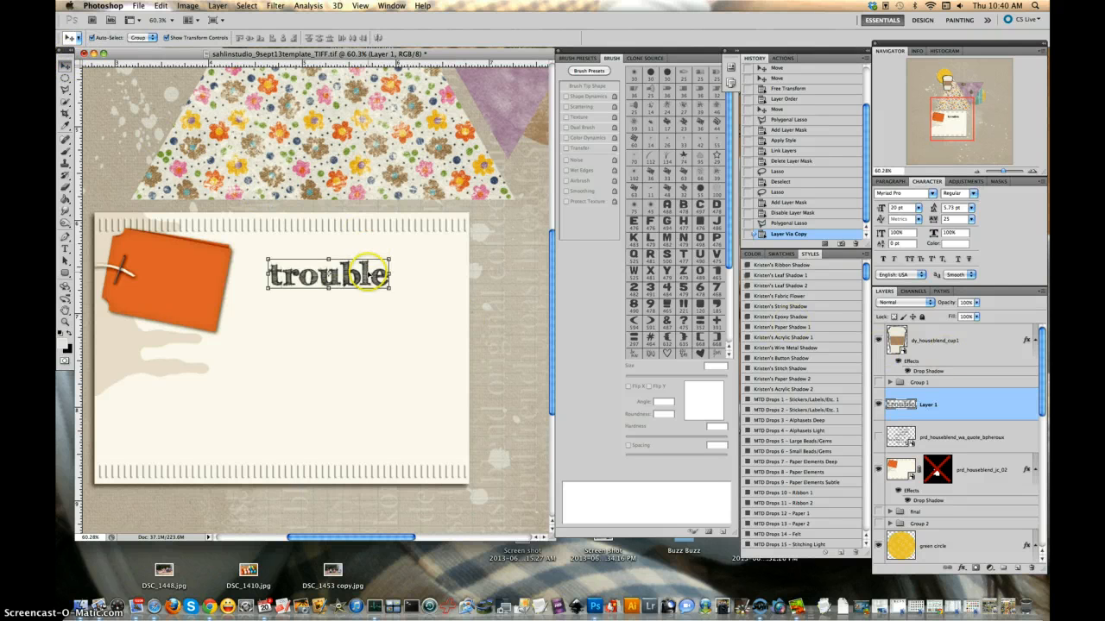
drag(371, 276, 418, 297)
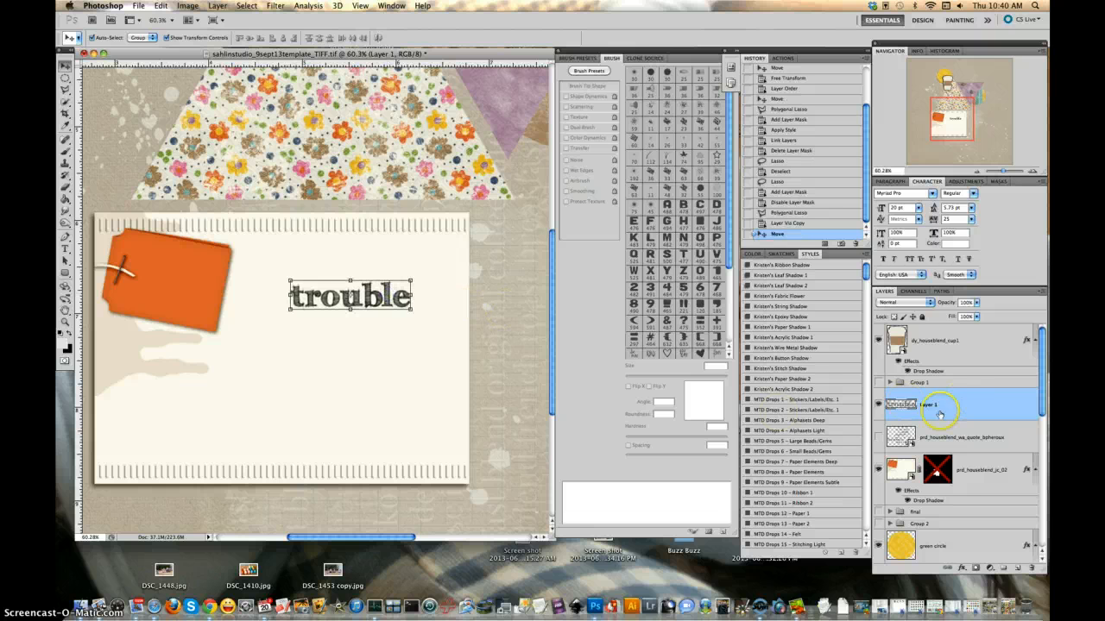
key(super+z)
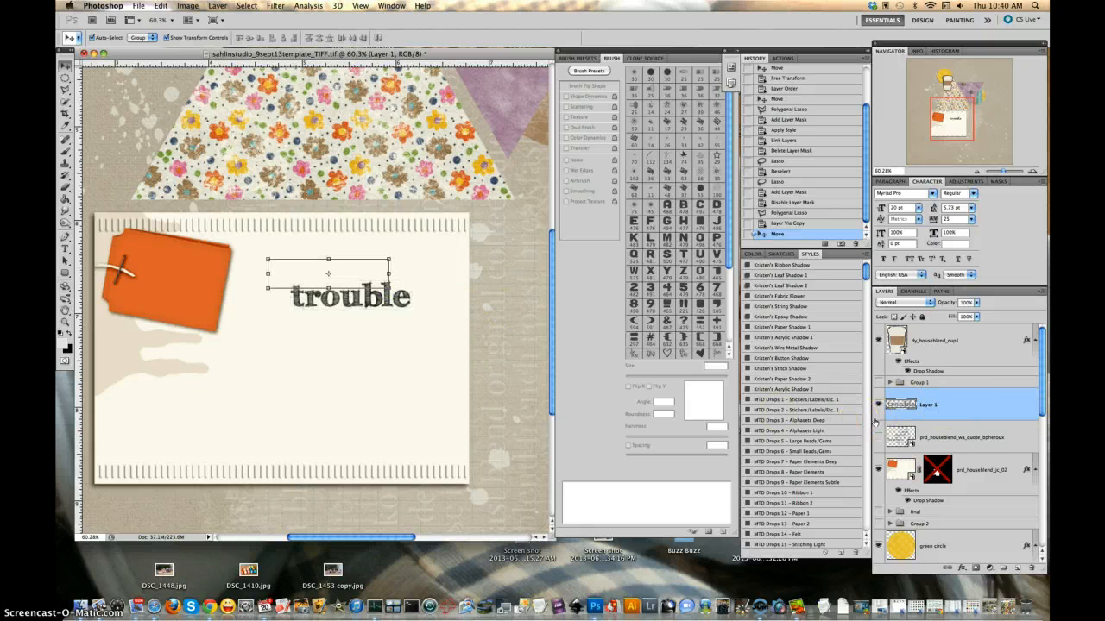
click(945, 438)
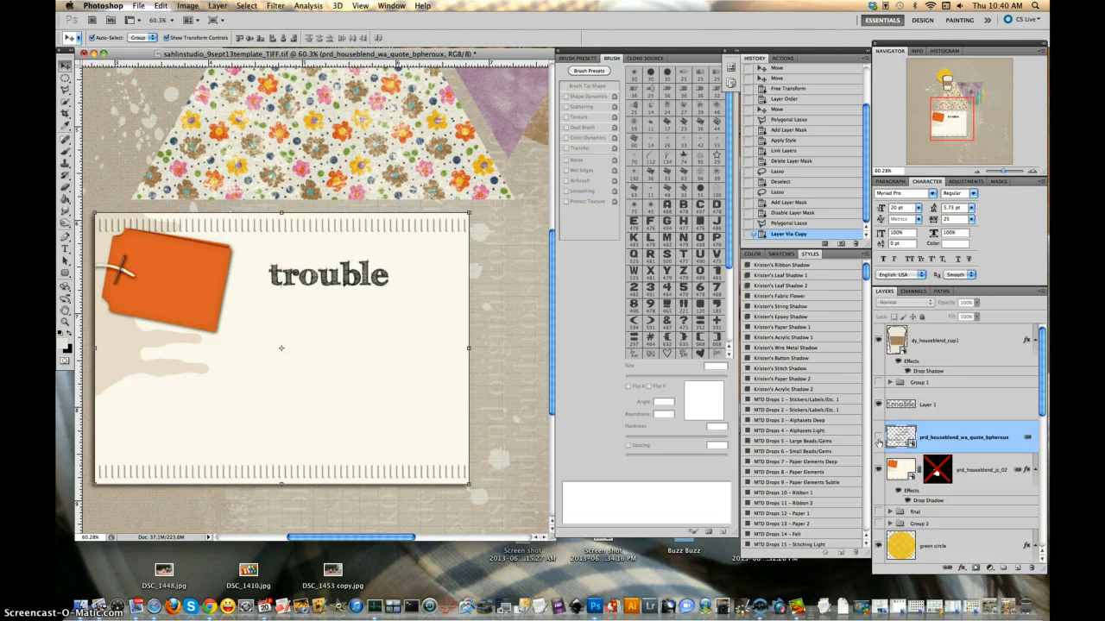
click(879, 439)
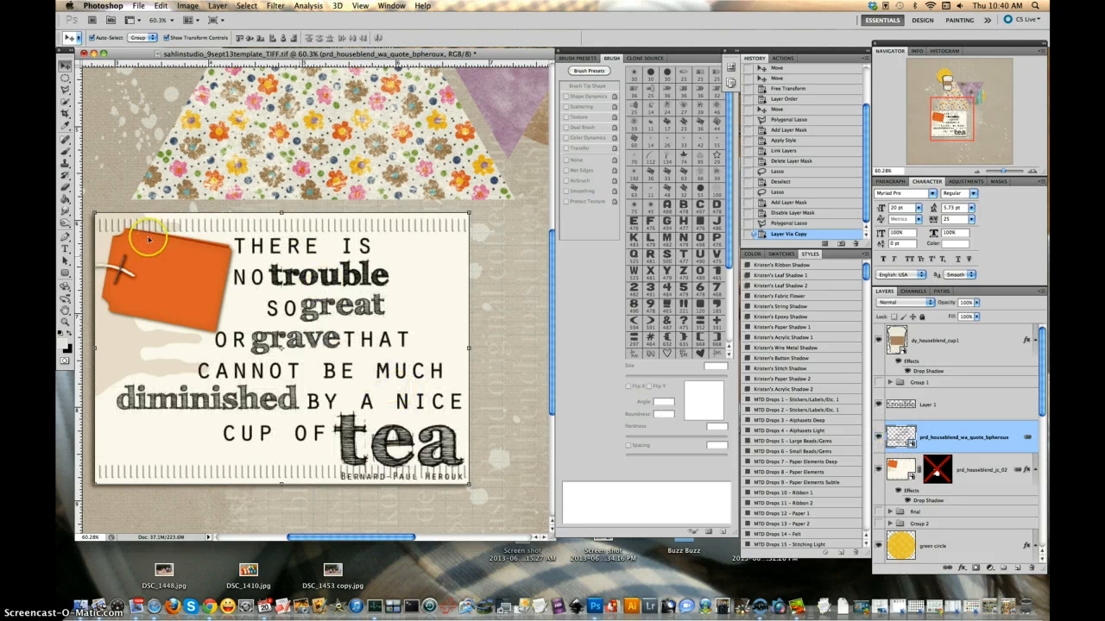
Draw a loose, irregular Polygonal Lasso selection around the word "trouble" in the tea quote.
click(65, 90)
click(270, 291)
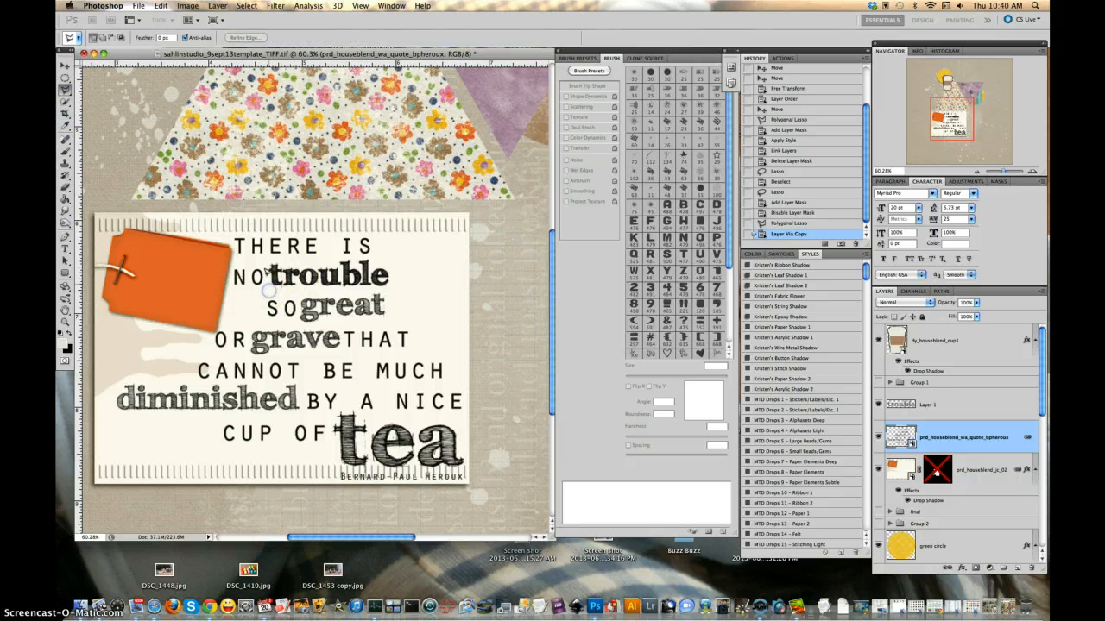
click(275, 257)
click(383, 253)
click(399, 292)
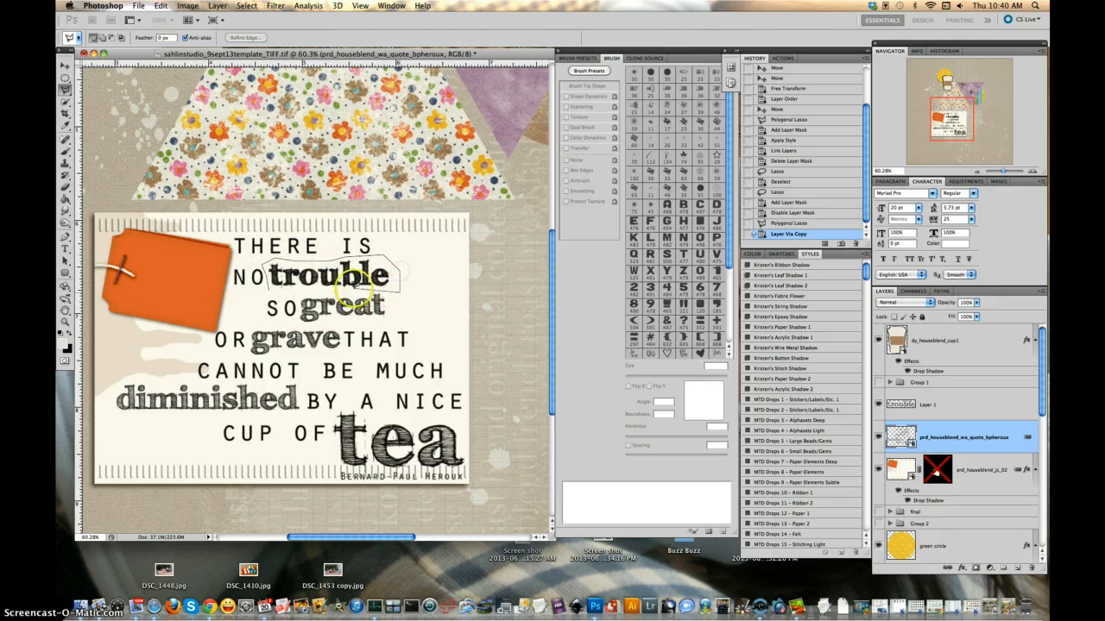
double_click(323, 292)
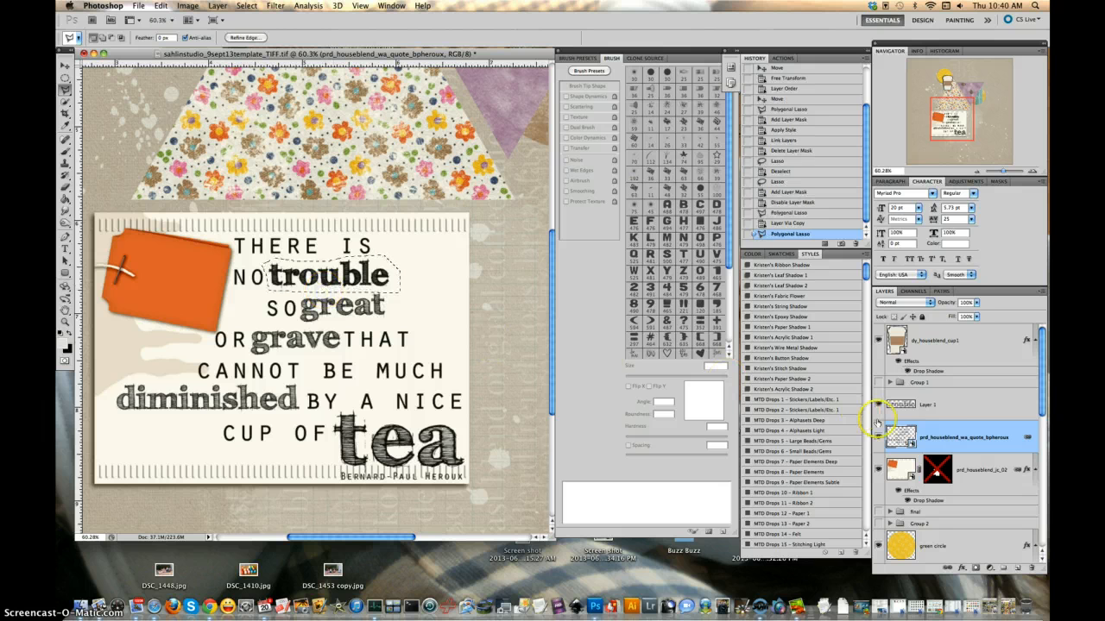
Delete the disabled mask from the prd_houseblend_jc_02 journal card and add a new layer mask from the selection around "trouble".
click(958, 470)
click(982, 483)
right_click(932, 471)
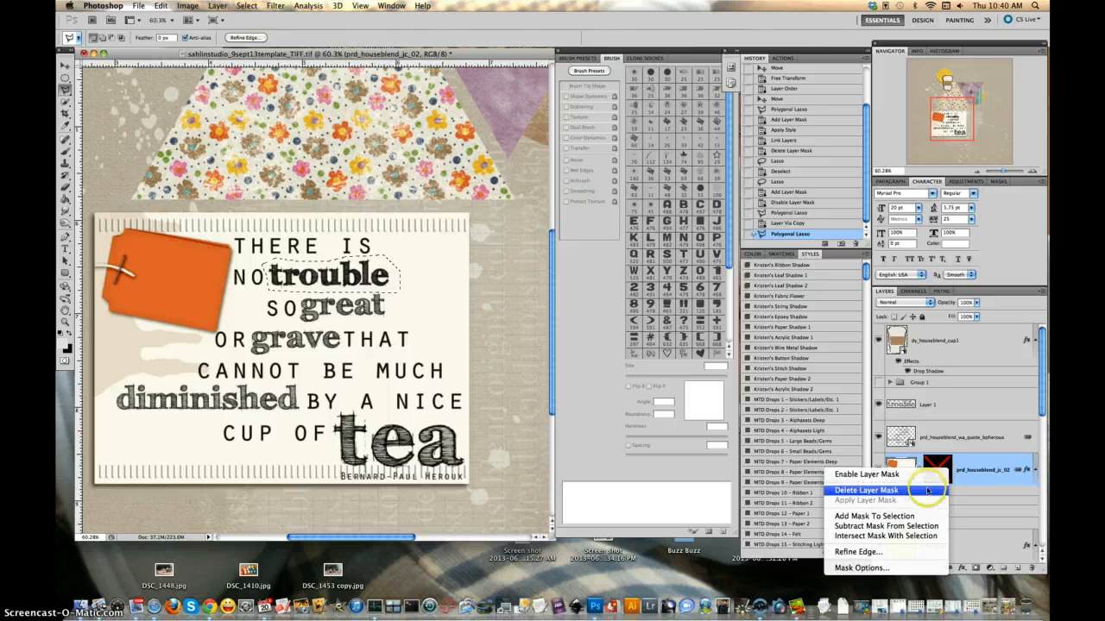
click(898, 490)
right_click(993, 478)
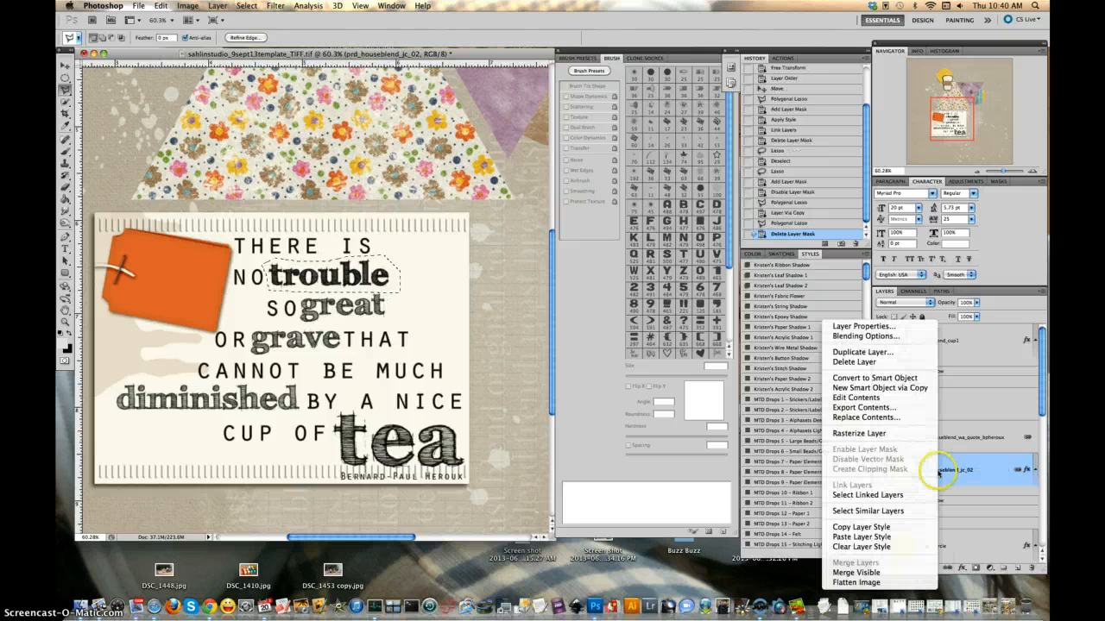
click(994, 478)
click(976, 568)
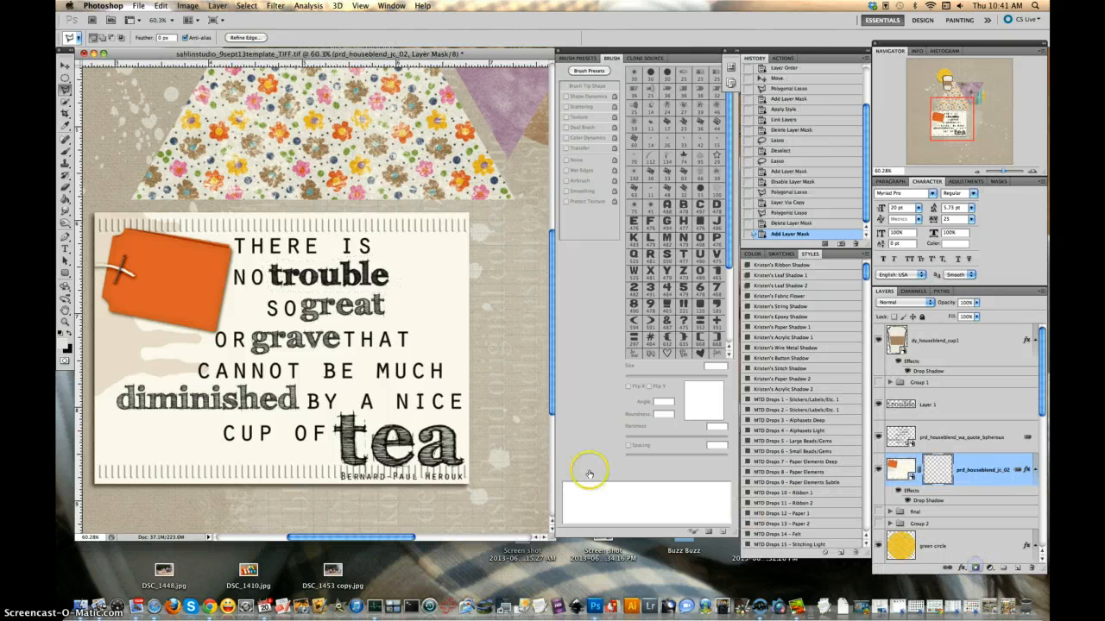
Hide the prd_houseblend_wa_quote_bpheroux quote layer and examine the "trouble" cutout against the whole scrapbook page.
click(879, 437)
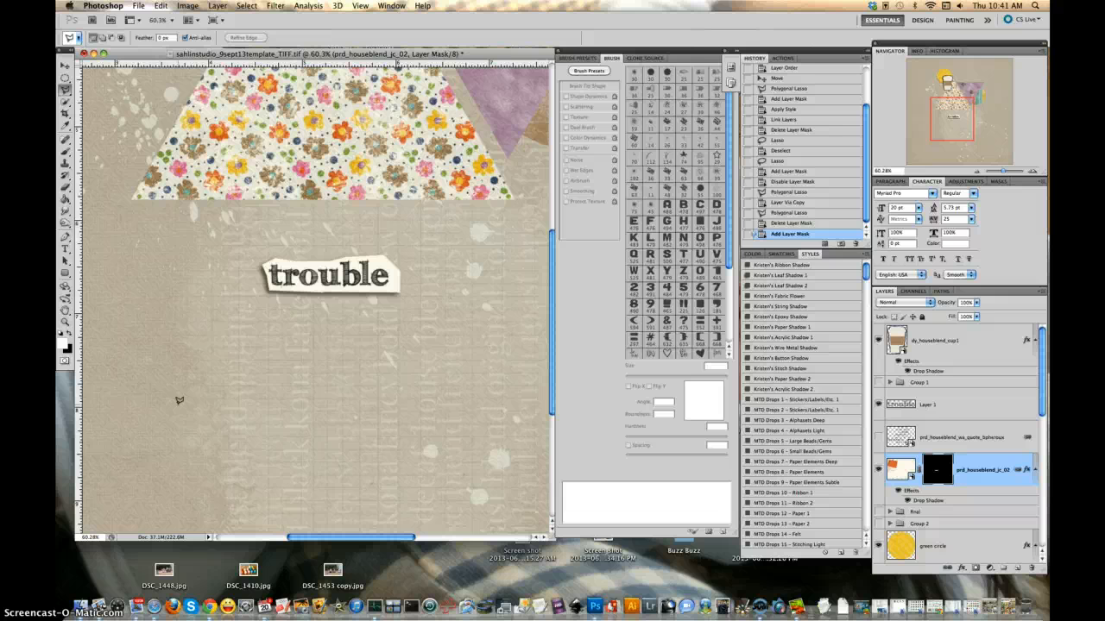
click(87, 374)
scroll(135, 383, down, 2)
scroll(138, 384, down, 4)
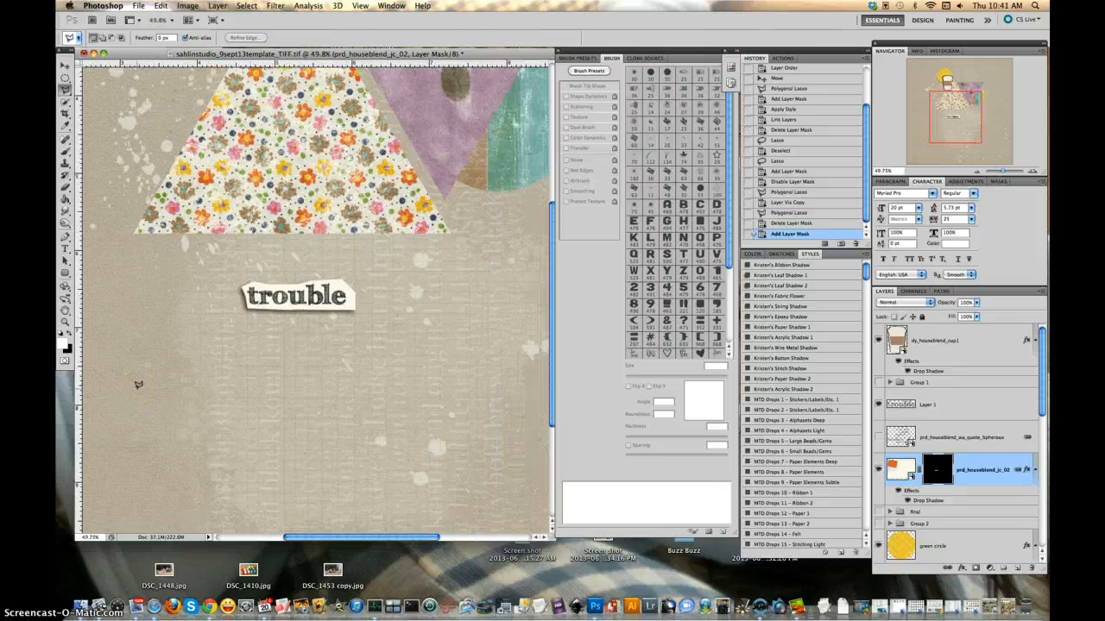
scroll(138, 384, down, 1)
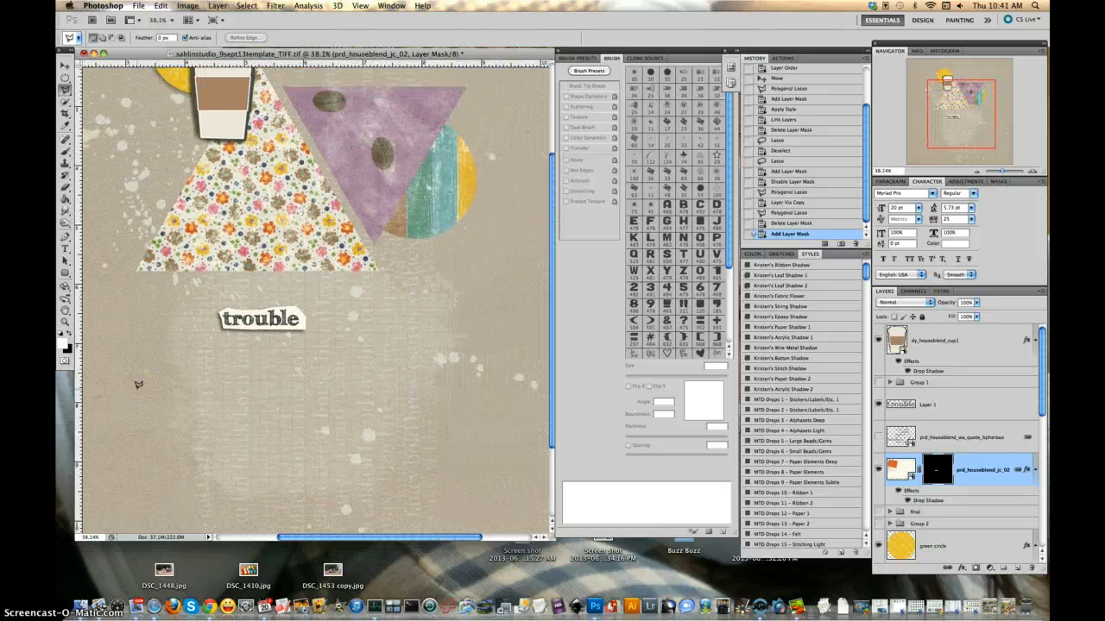
scroll(138, 385, down, 3)
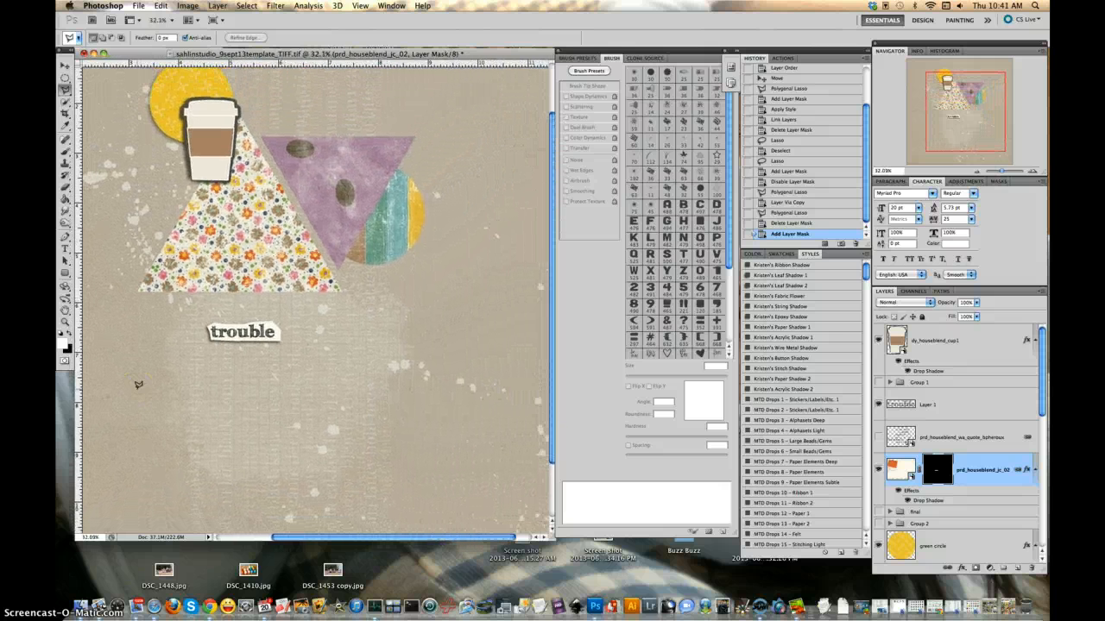
scroll(138, 384, down, 2)
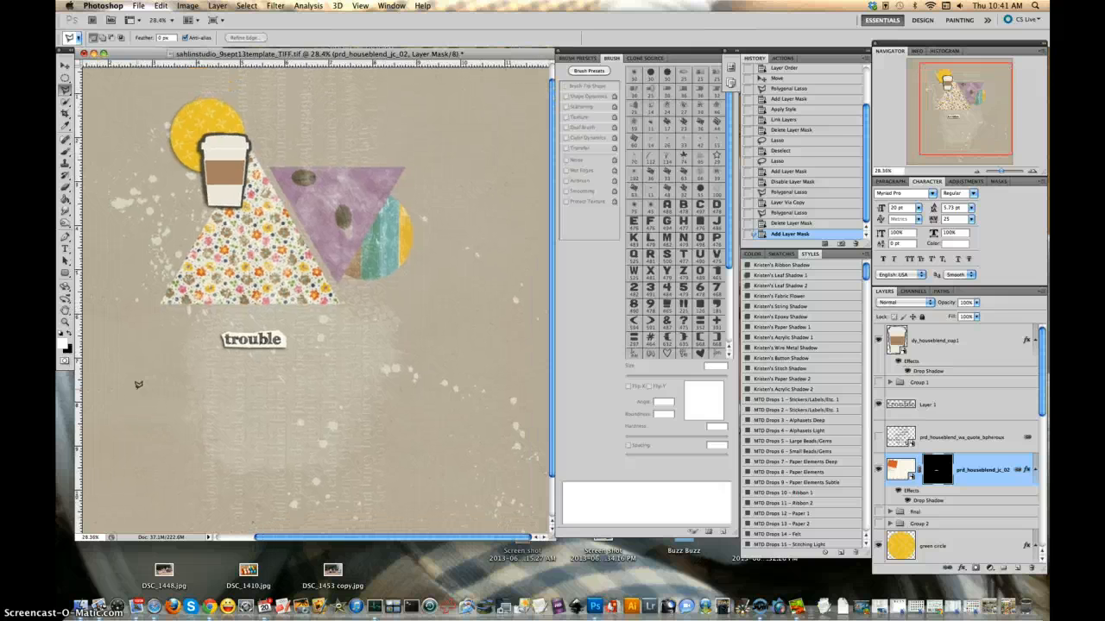
scroll(138, 384, down, 2)
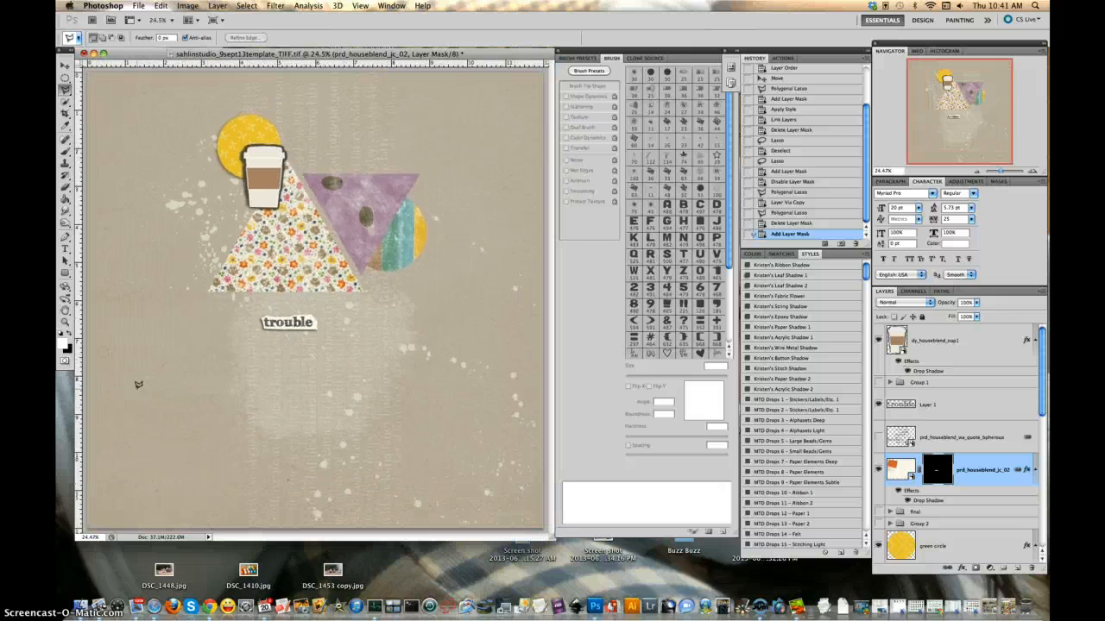